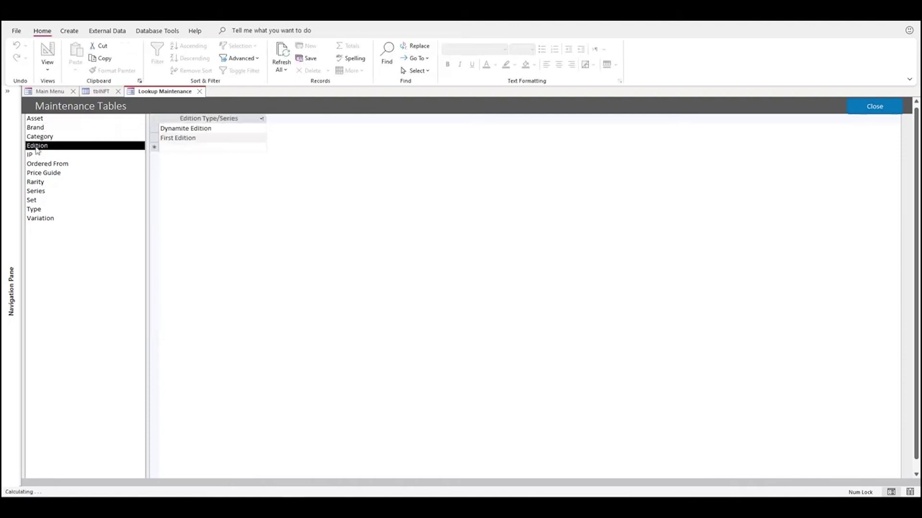
Look through the maintenance lookup tables, including IP, Price Guide, Brand, Category, Rarity, Series and Asset, and close the maintenance form.
click(33, 155)
click(42, 166)
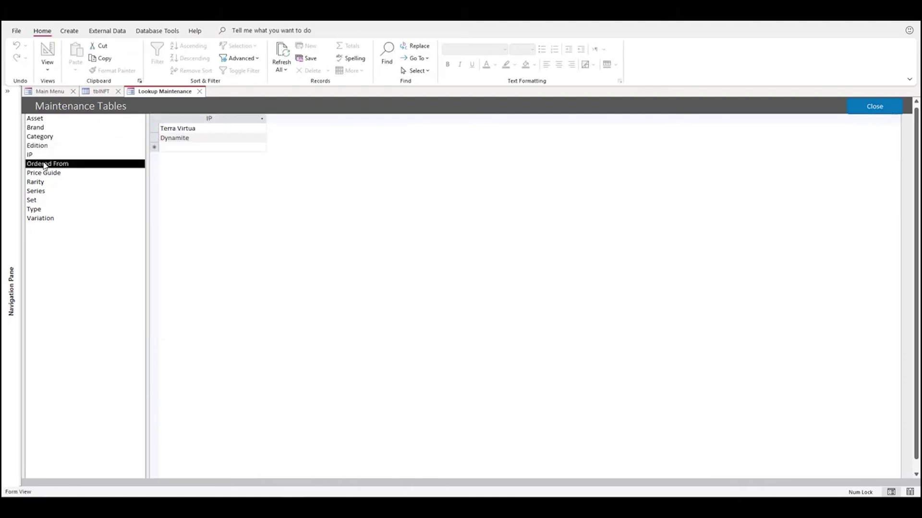
click(46, 173)
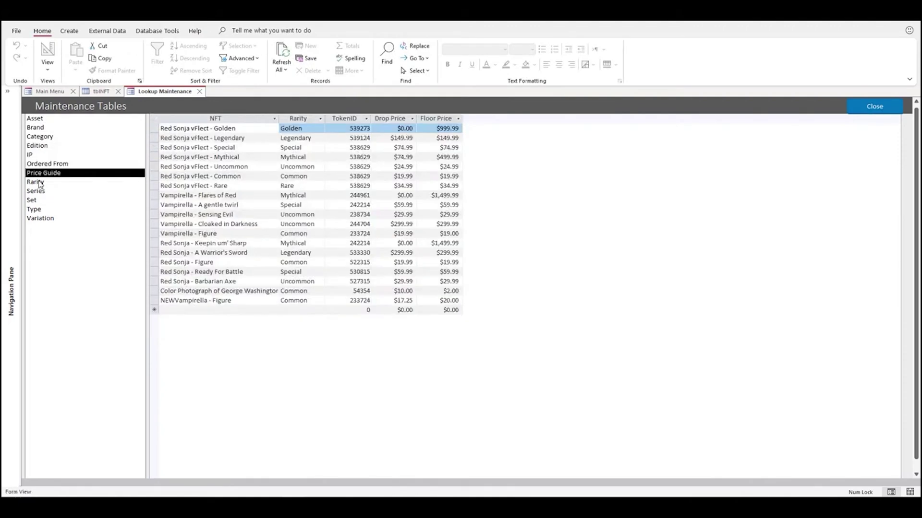
click(41, 127)
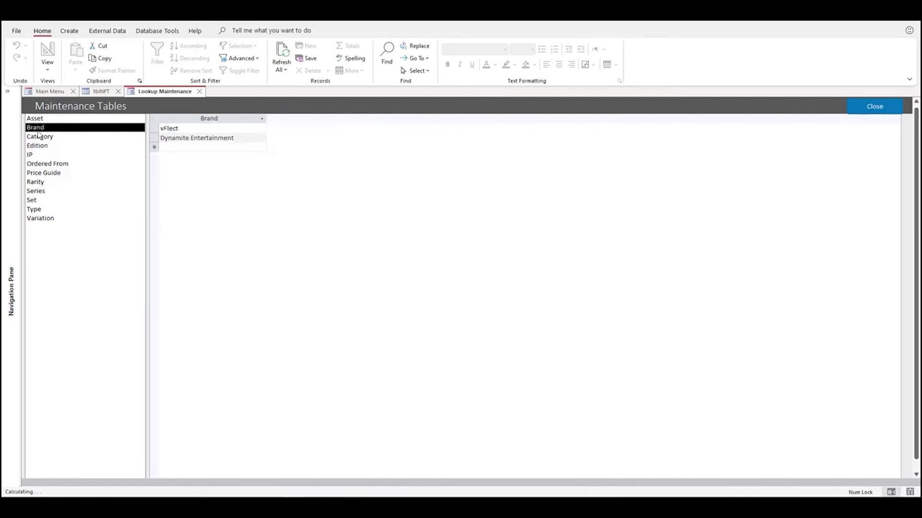
click(39, 120)
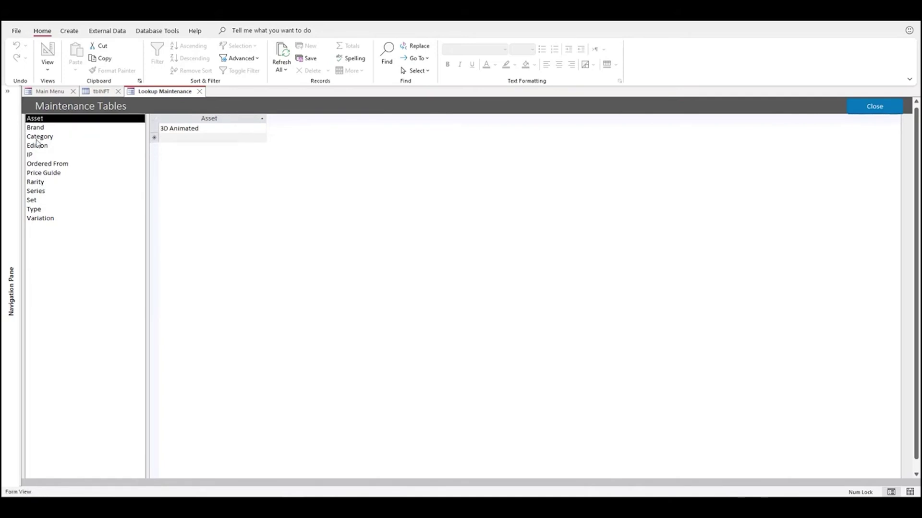
click(39, 138)
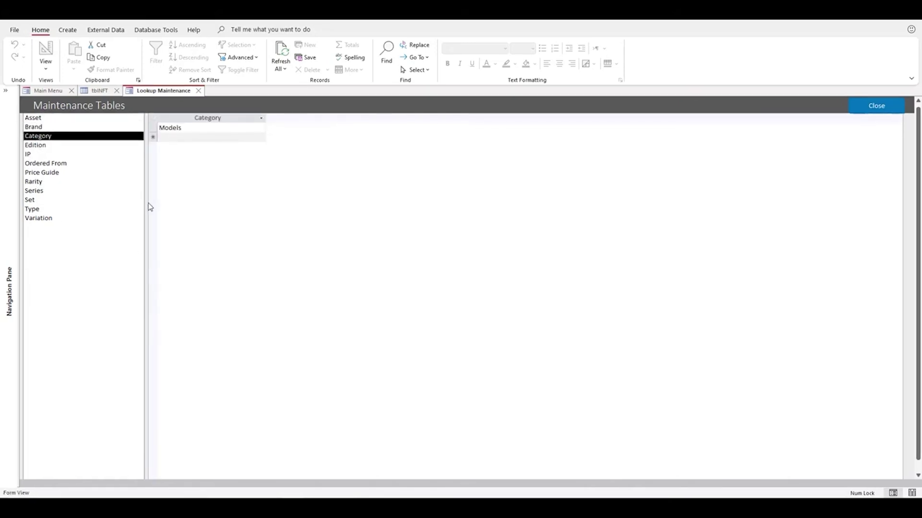
click(55, 163)
click(55, 174)
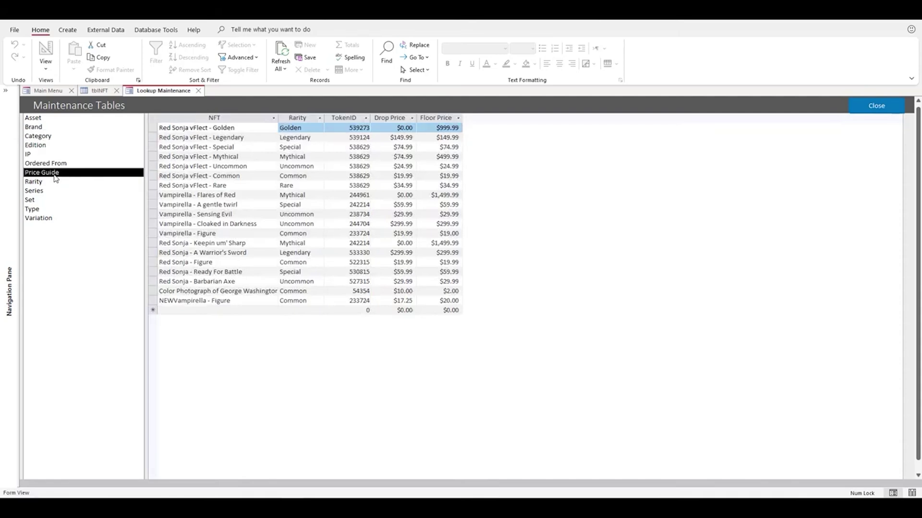
click(46, 182)
click(52, 173)
click(41, 182)
click(39, 192)
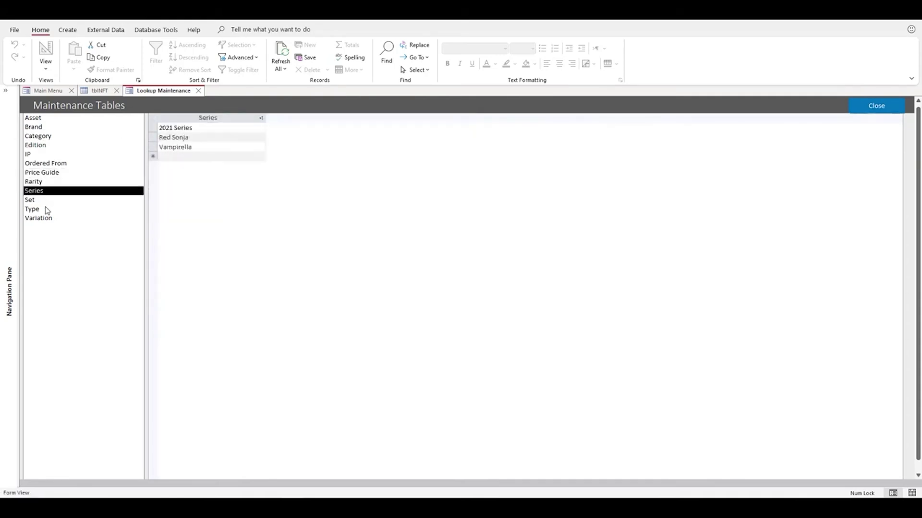
click(40, 210)
click(48, 146)
click(42, 155)
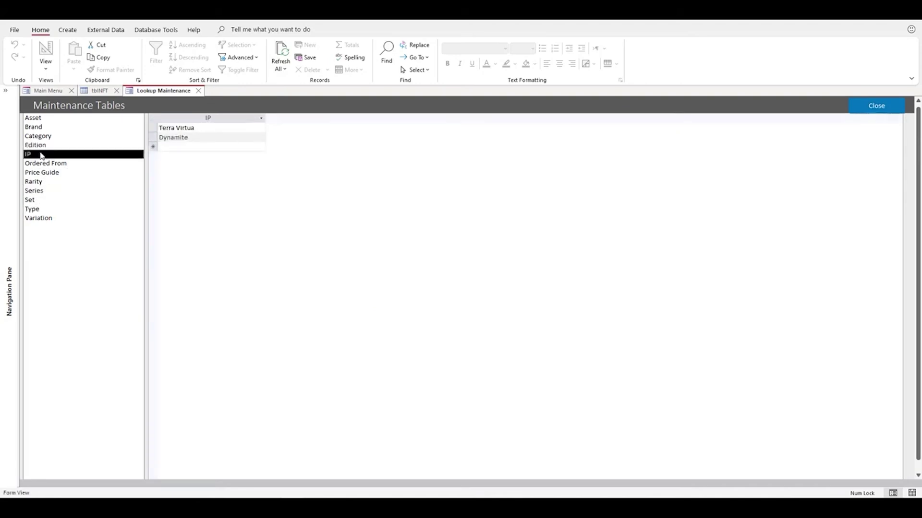
click(43, 128)
click(44, 121)
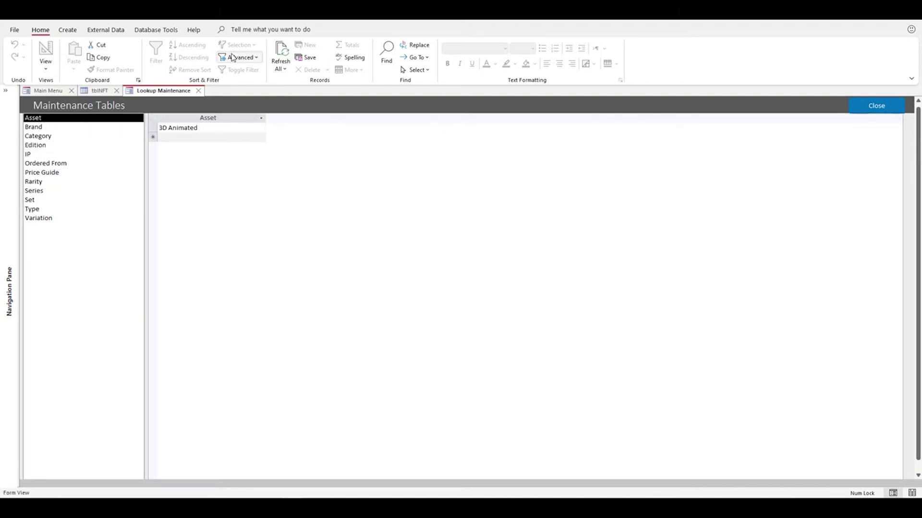
click(873, 109)
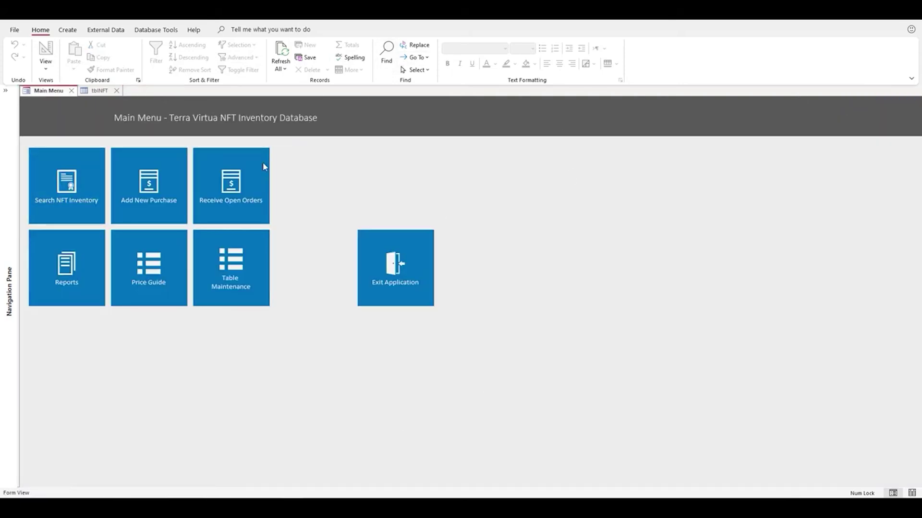
Start a new NFT record from the NFT inventory search and choose Vampirella - Sensing Evil as its NFT.
click(79, 190)
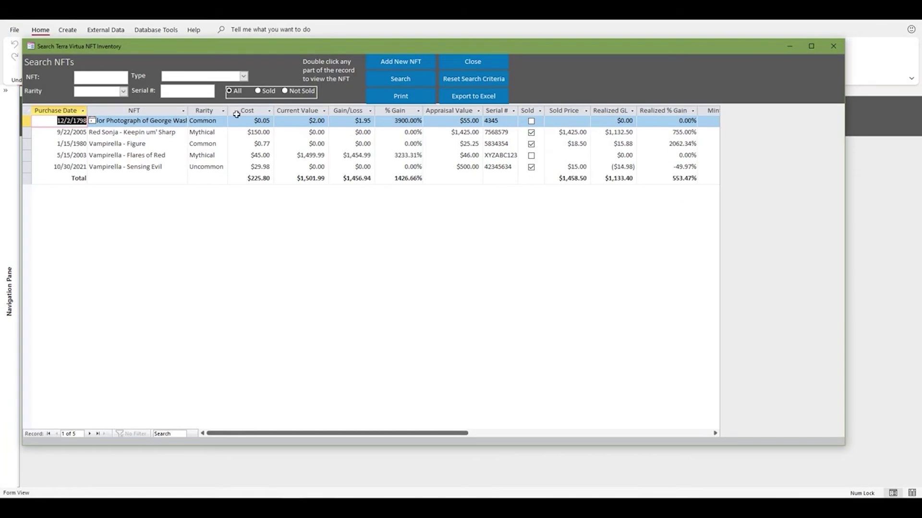
click(400, 61)
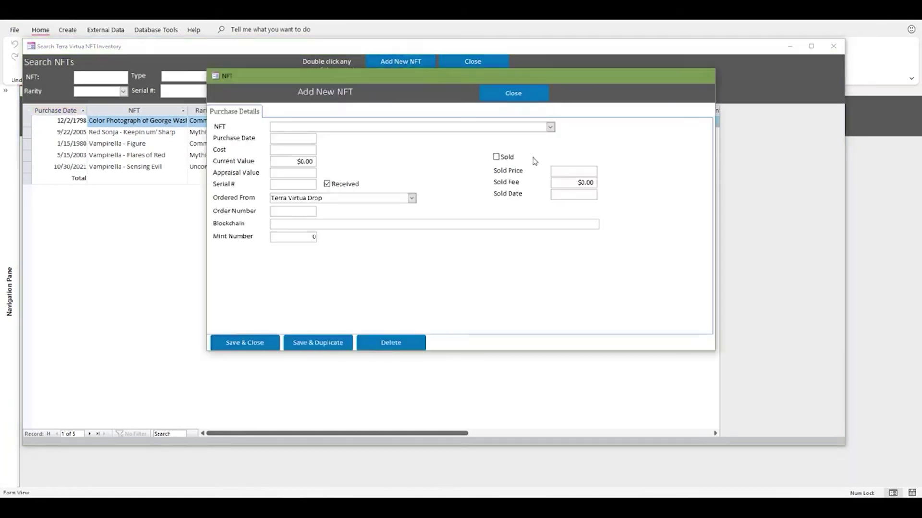
click(550, 127)
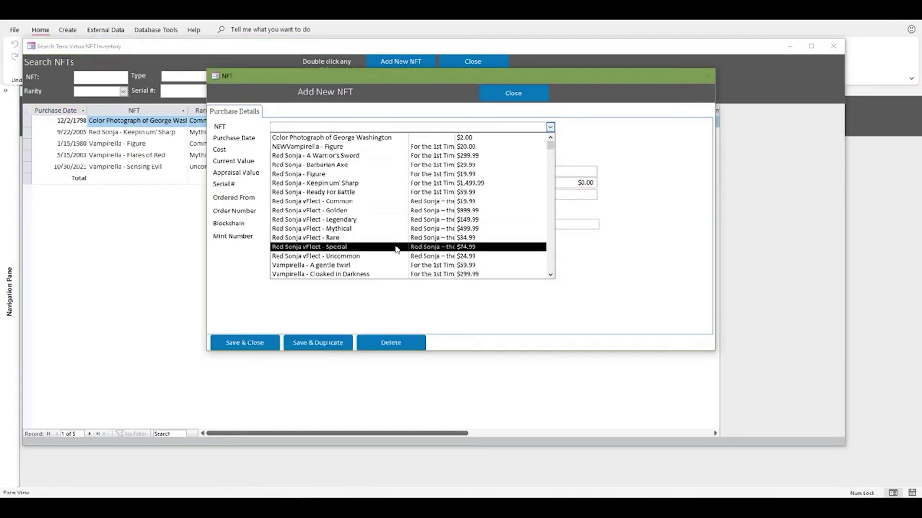
scroll(395, 248, down, 1)
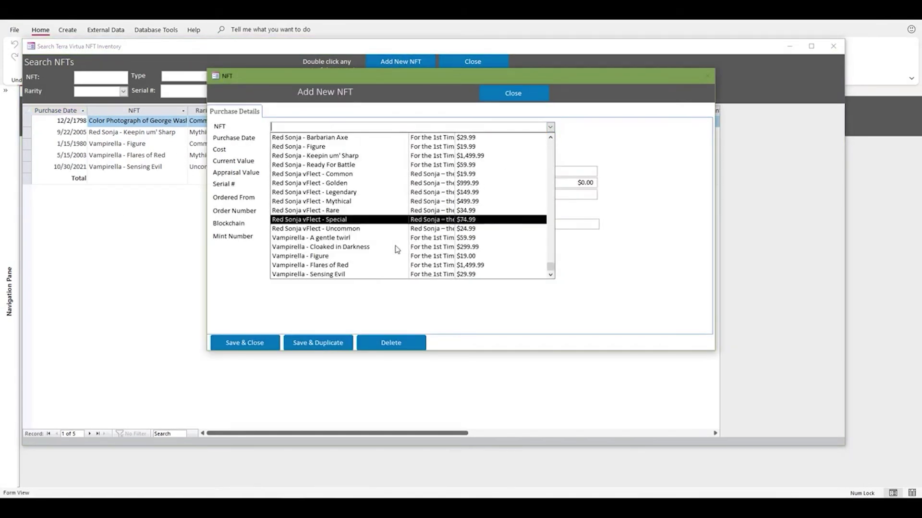
click(383, 274)
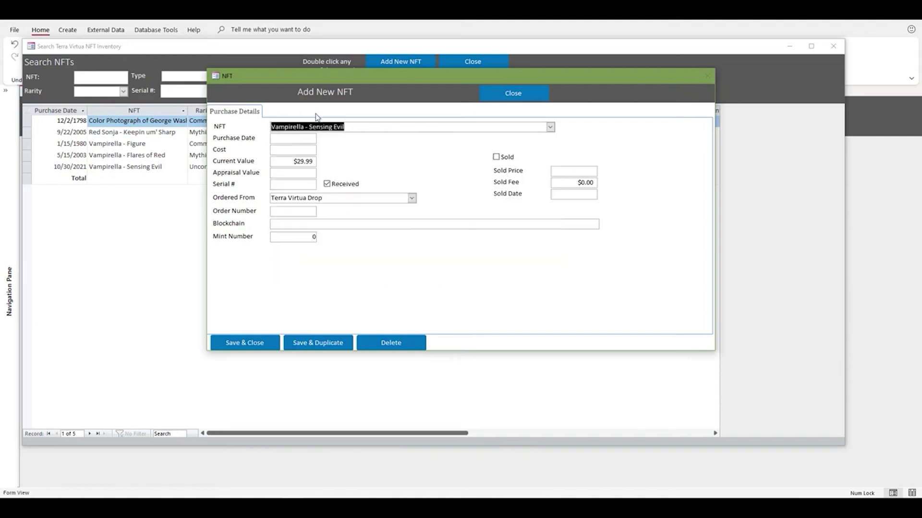
Enter the purchase date 10/1/2011, cost $15.00, appraisal value $35.00 and serial number 34563546 for the new NFT.
click(304, 139)
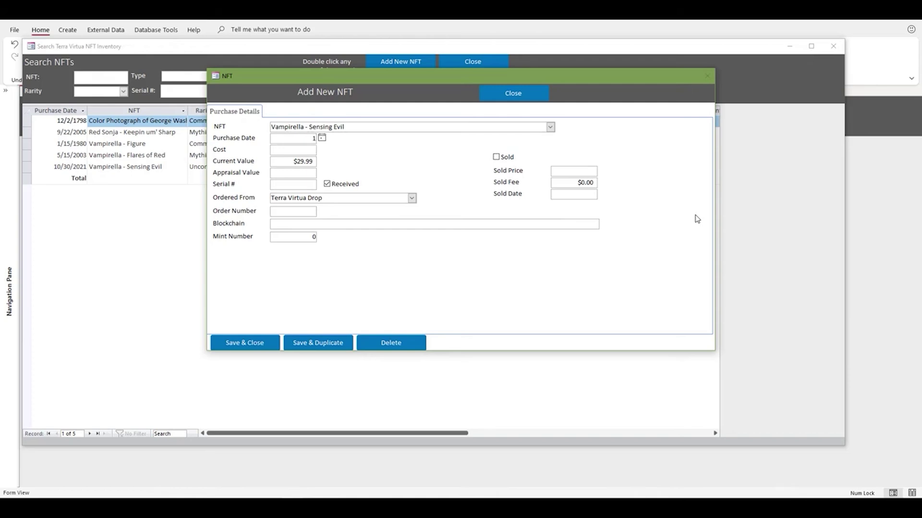
text(10/1/2011)
key(Tab)
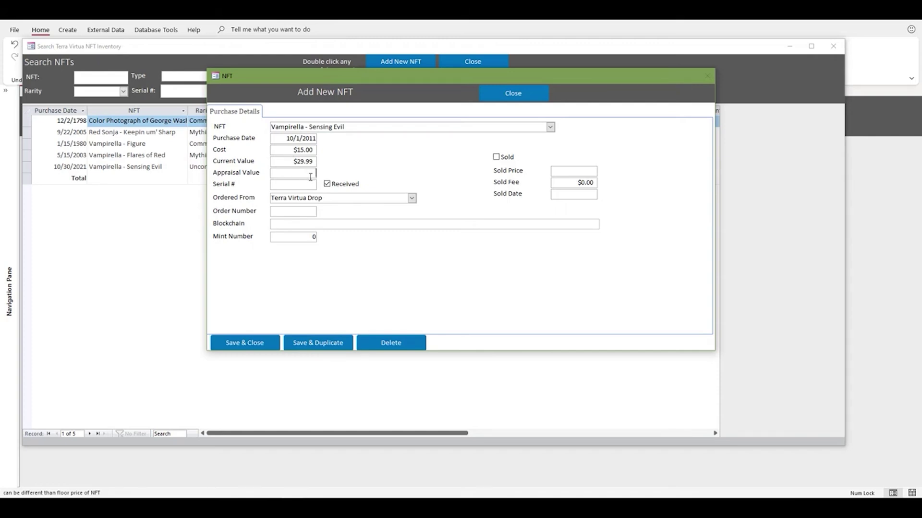
key(Tab)
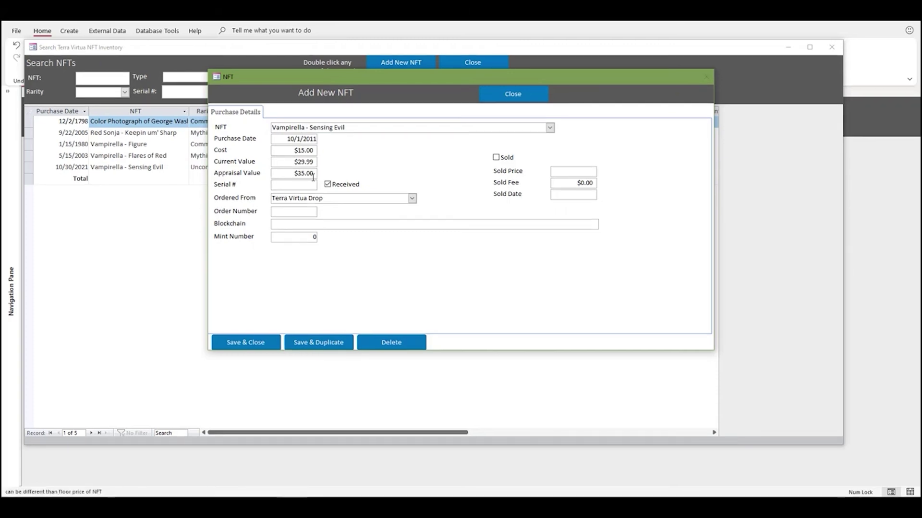
text(34563546)
key(Tab)
click(412, 198)
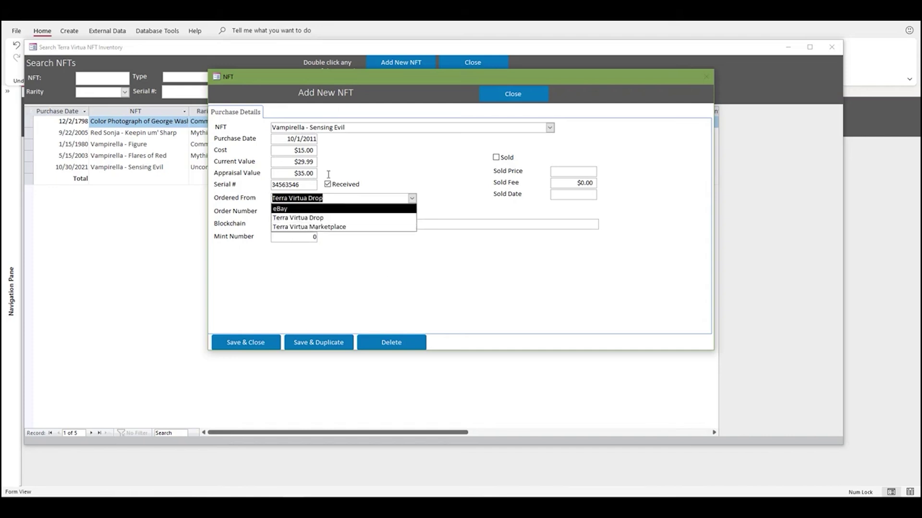
click(343, 305)
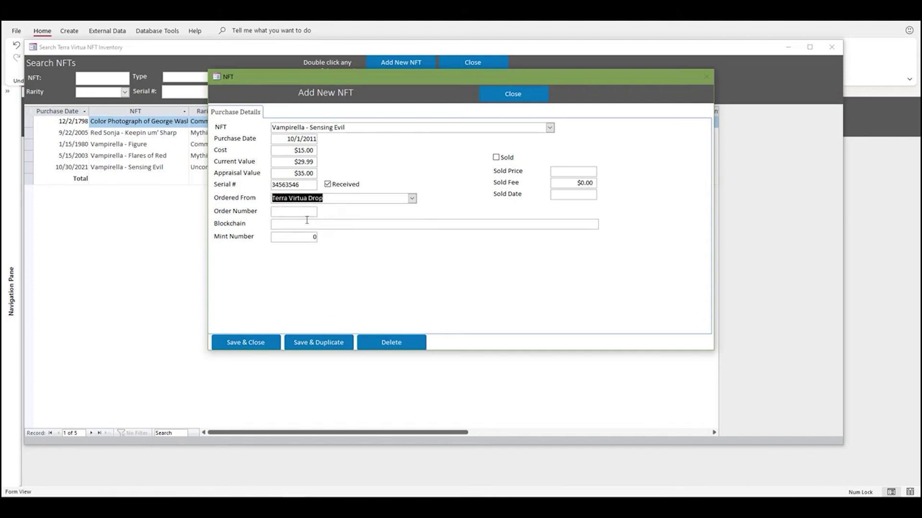
click(558, 223)
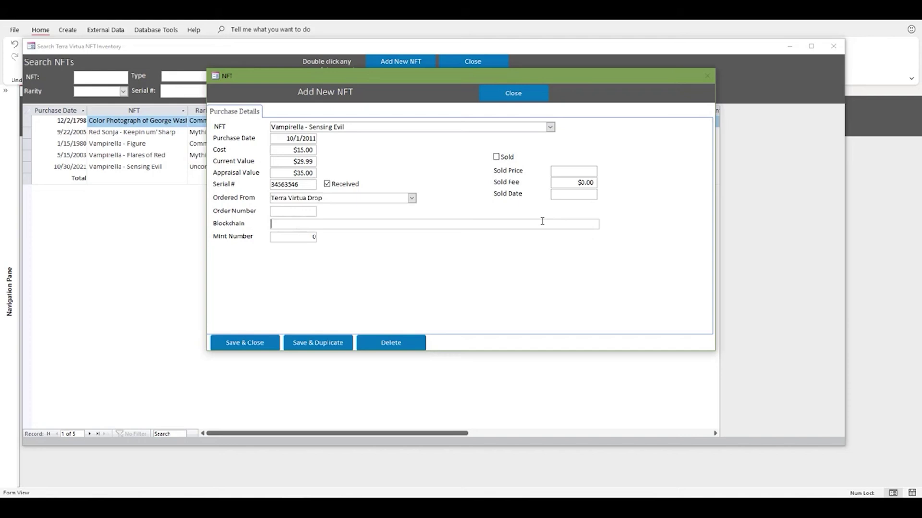
Mark the NFT as sold with a sold price of $40.00 and a sold fee of $1.00, and save the record.
click(502, 159)
text(40)
key(Tab)
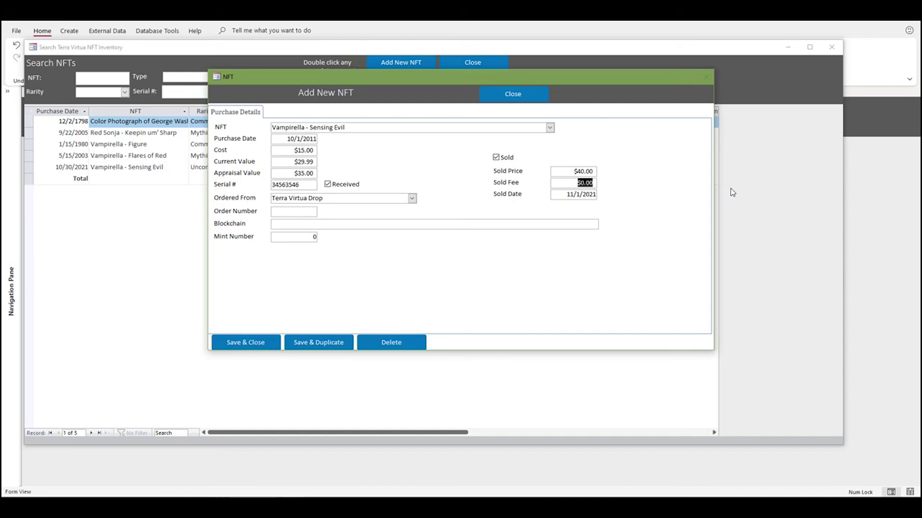
text(1)
key(Tab)
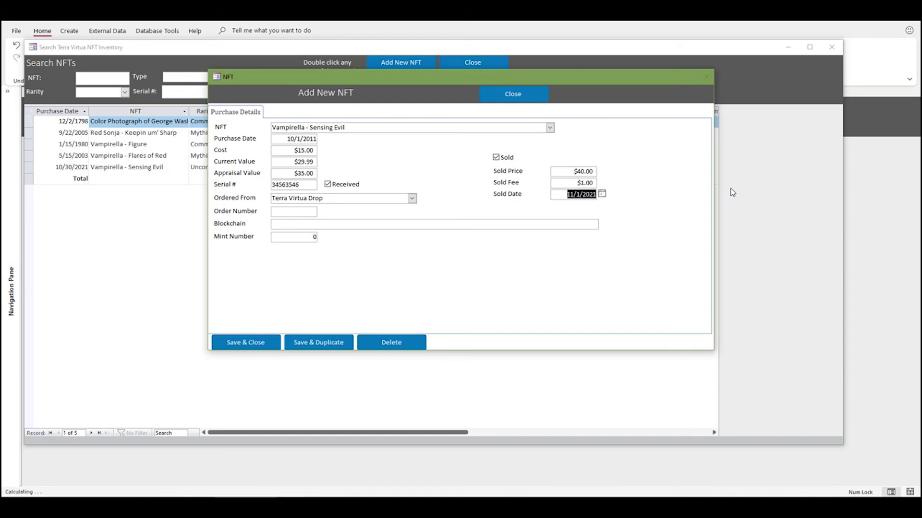
click(247, 343)
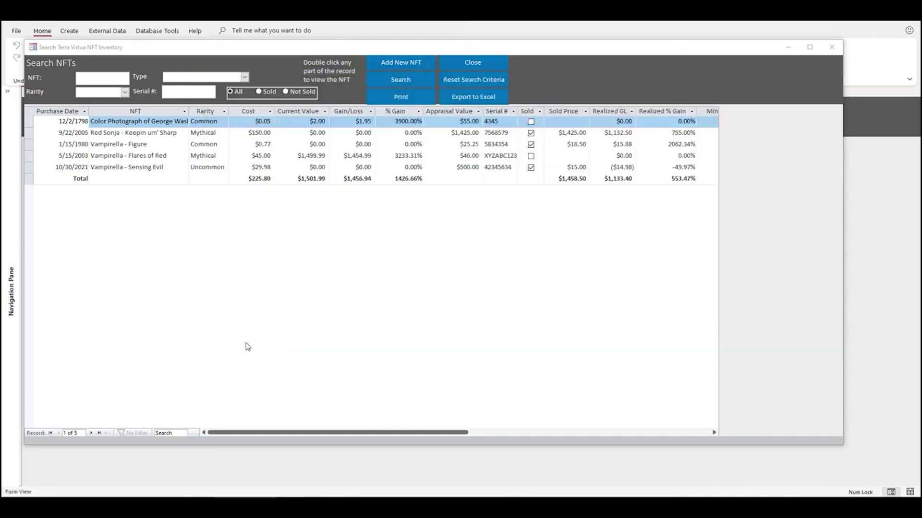
Rerun the inventory search and examine the Sold Price, Realized GL, % Gain and Realized % Gain columns.
click(388, 80)
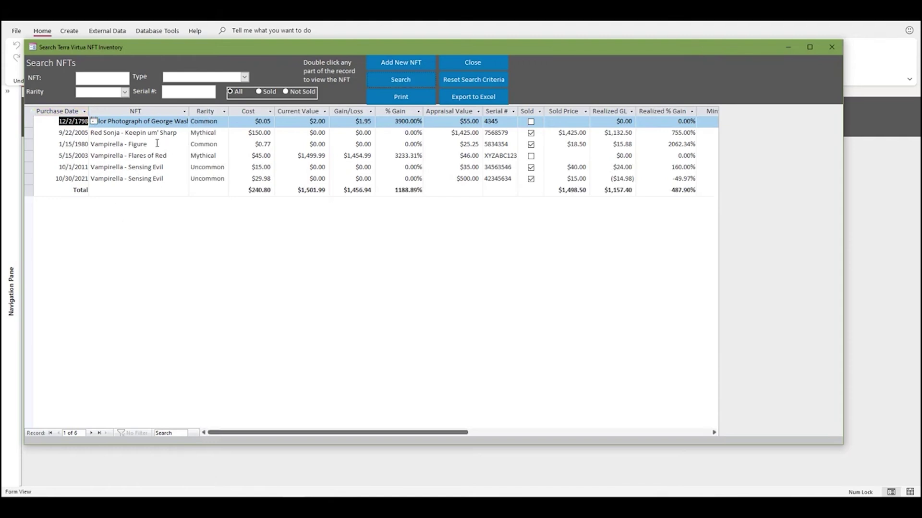
click(127, 178)
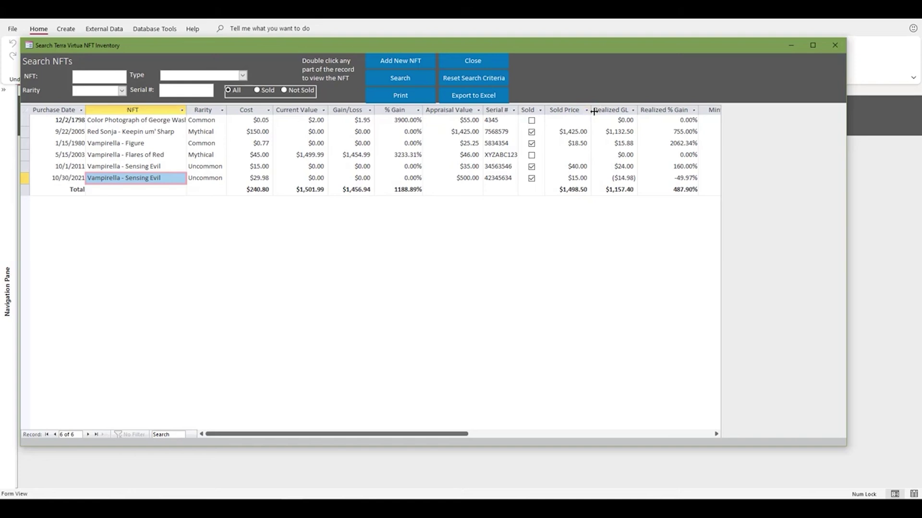
click(569, 110)
click(617, 110)
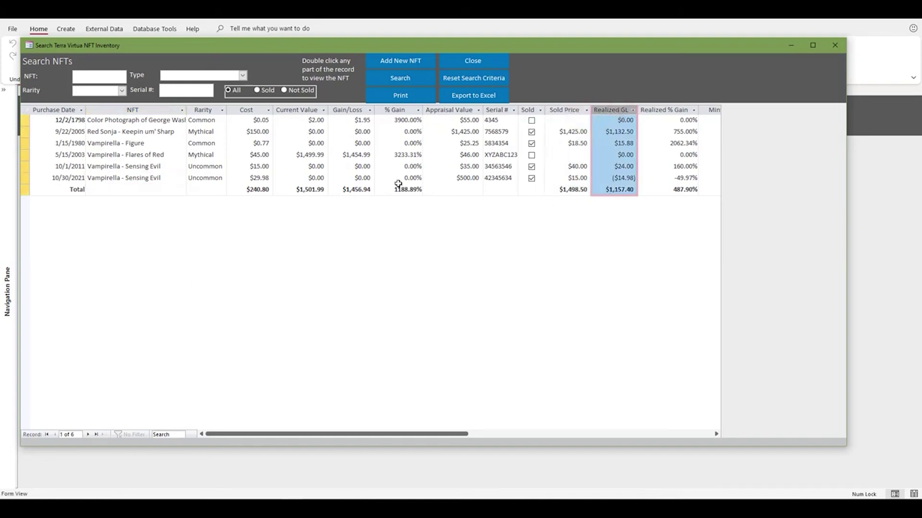
click(412, 111)
click(682, 110)
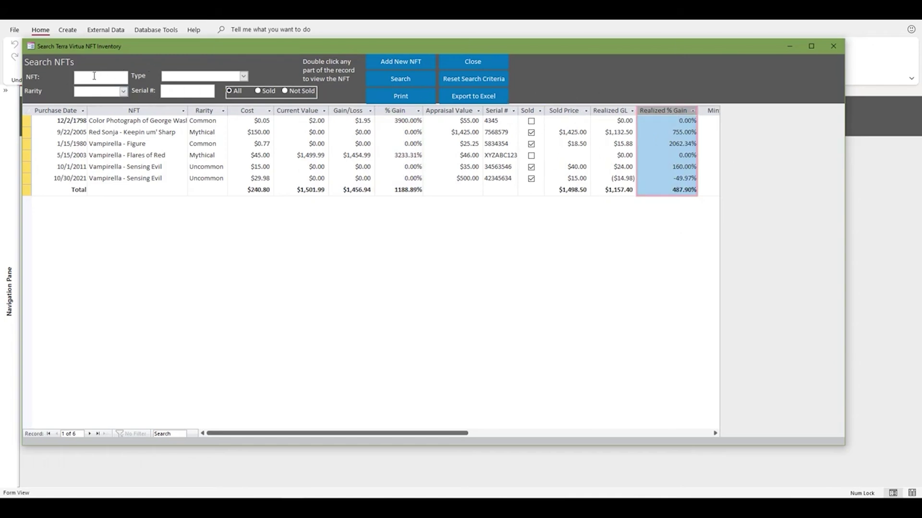
Search the NFT inventory for records of type Warrior.
click(243, 75)
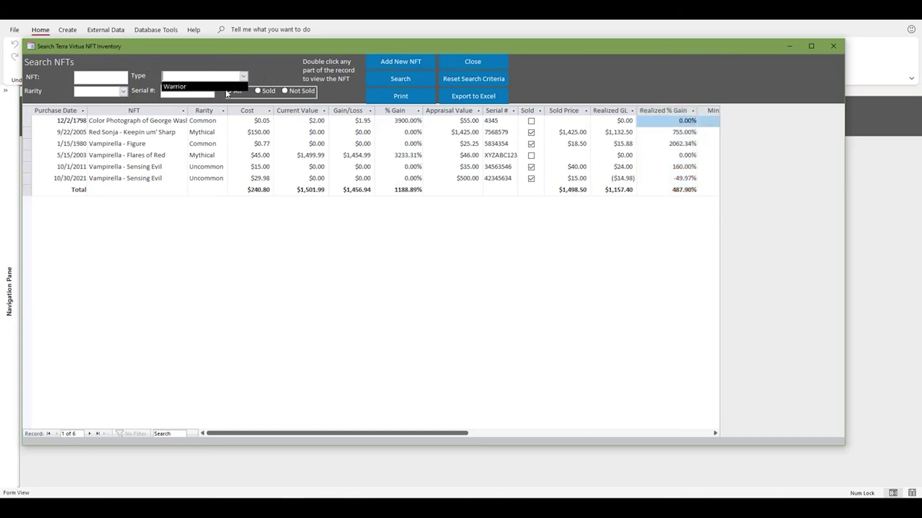
click(216, 87)
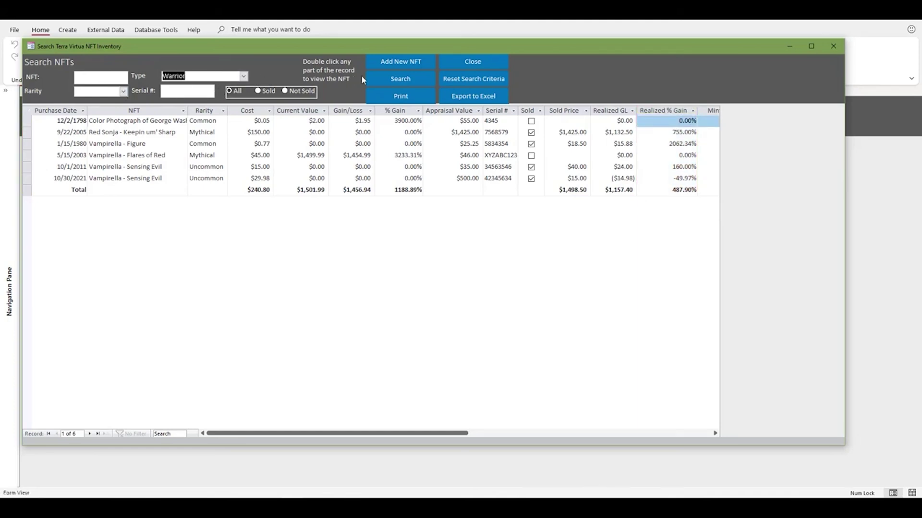
click(396, 78)
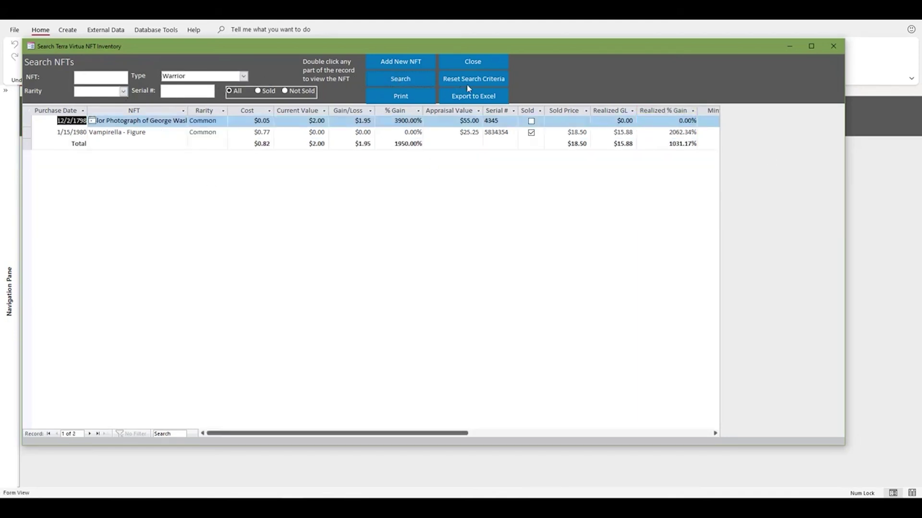
Clear the type criterion and search the inventory for sold NFTs only.
click(258, 91)
key(Delete)
click(381, 78)
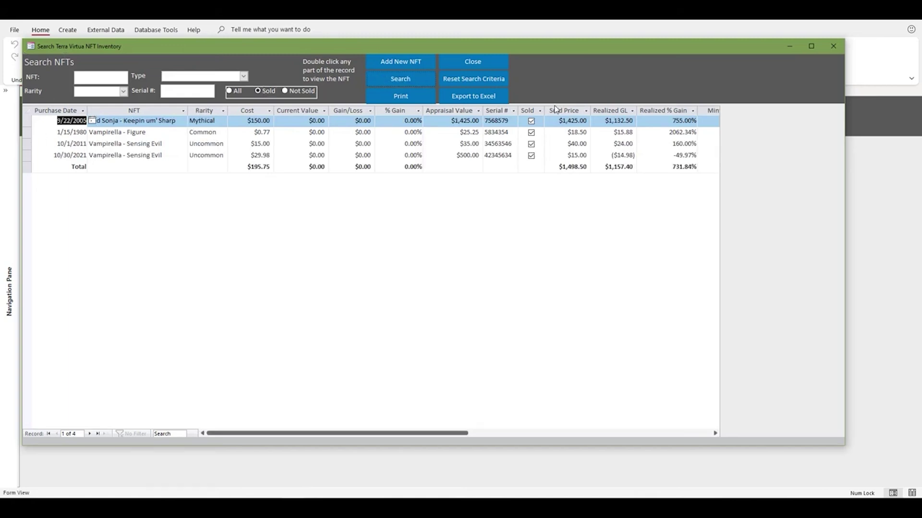
Export the sold NFT results to Excel and autofit the SoldDate column to its contents.
click(478, 98)
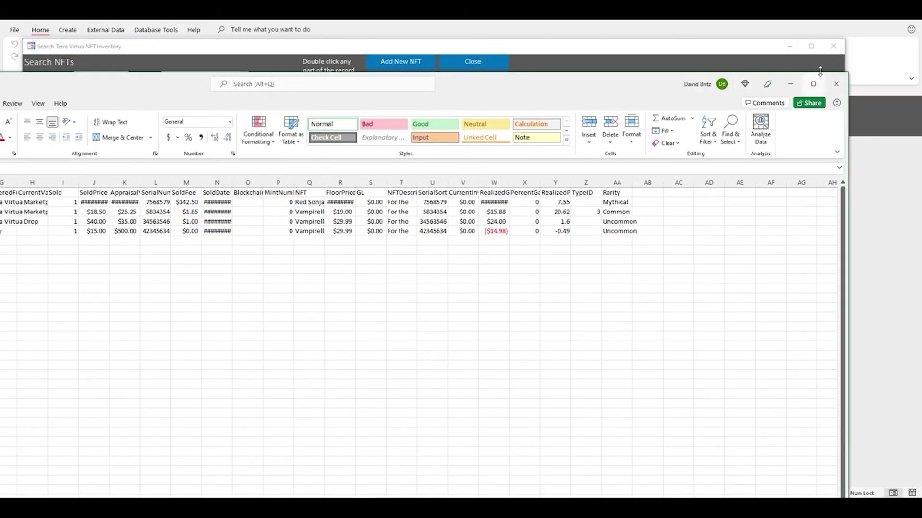
click(813, 82)
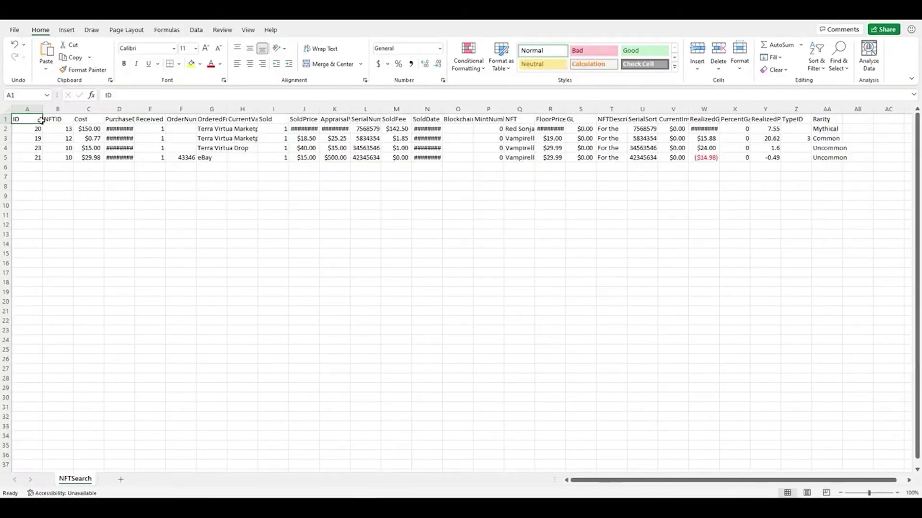
drag(43, 108, 42, 108)
click(451, 109)
double_click(442, 109)
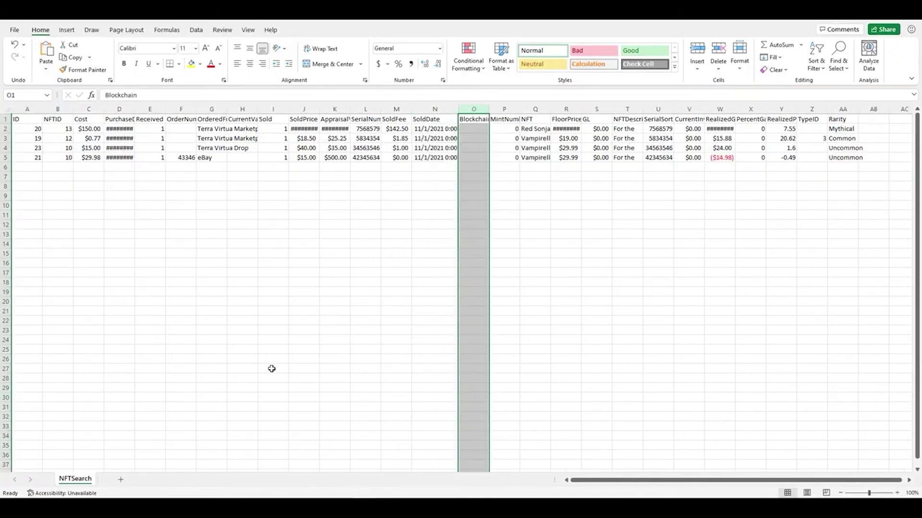
Close the exported NFTSearch workbook without saving it and close the NFT inventory search form.
click(910, 21)
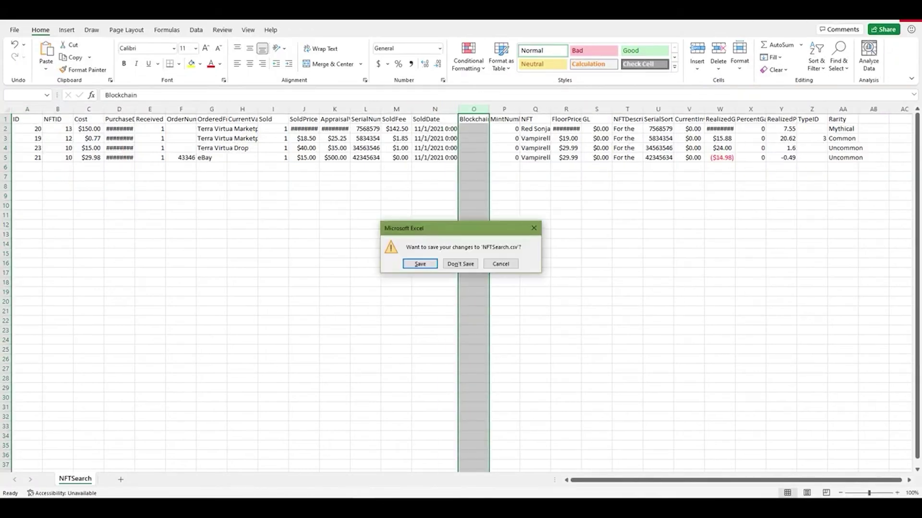
click(461, 264)
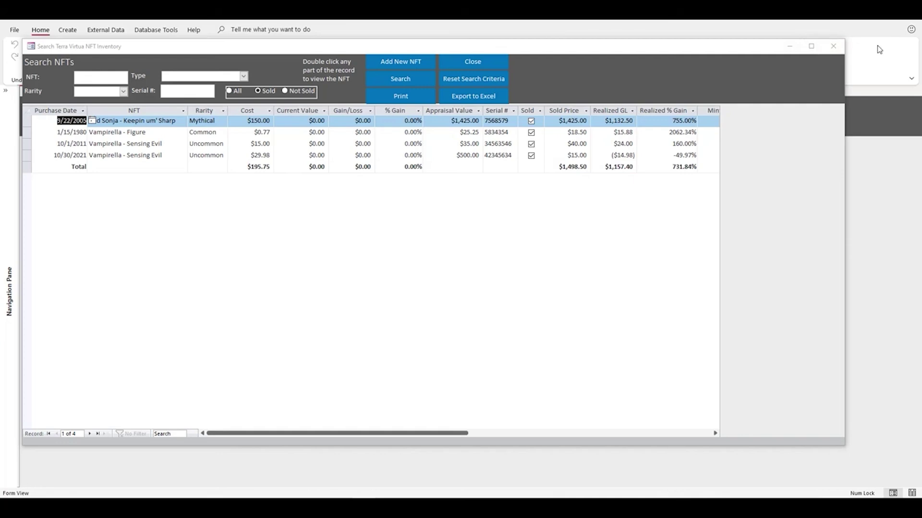
click(834, 46)
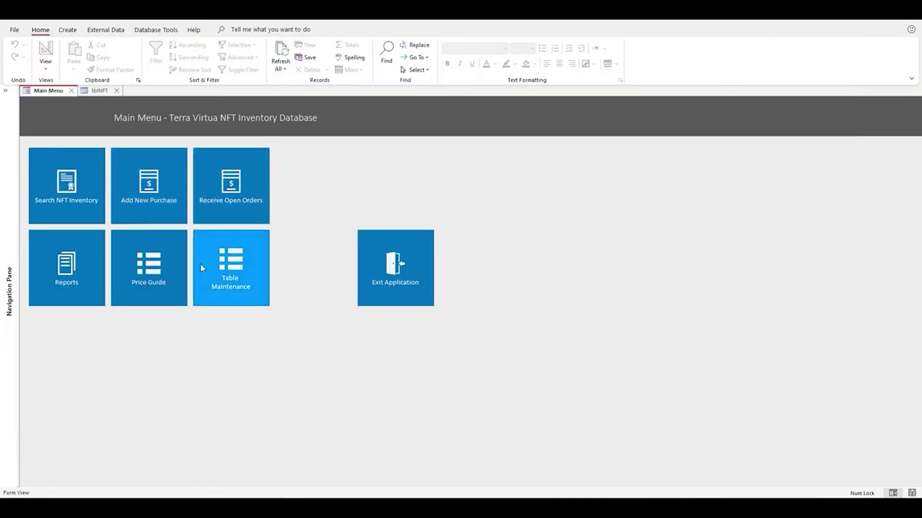
Start a new price guide entry with the NFT name Digital Copy of Constitution.
click(166, 273)
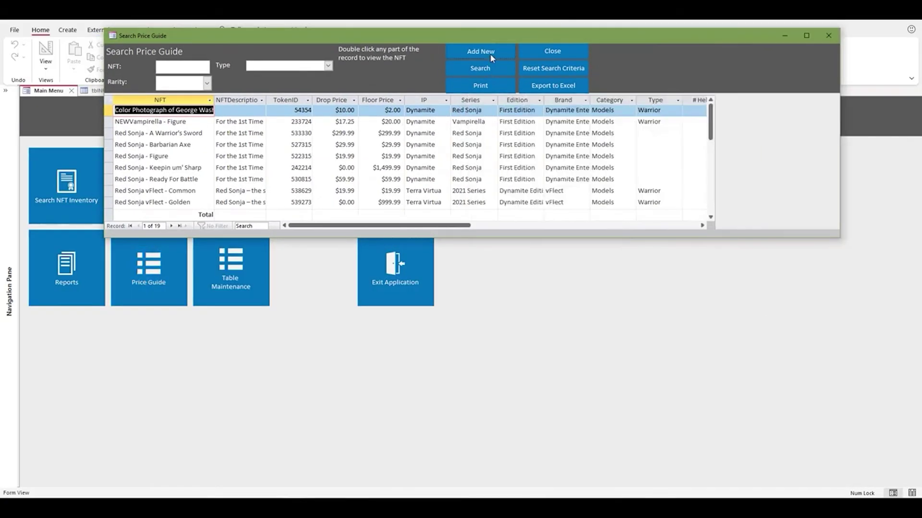
click(490, 53)
text(D)
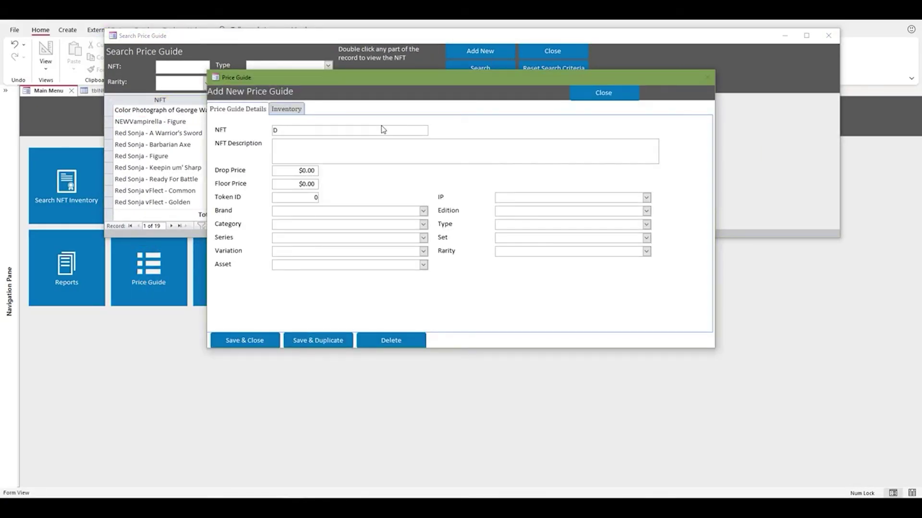
text(igital Copy of Constitution)
Set the new entry's drop price and floor price to $500.00 and its token ID to 5574.
click(295, 172)
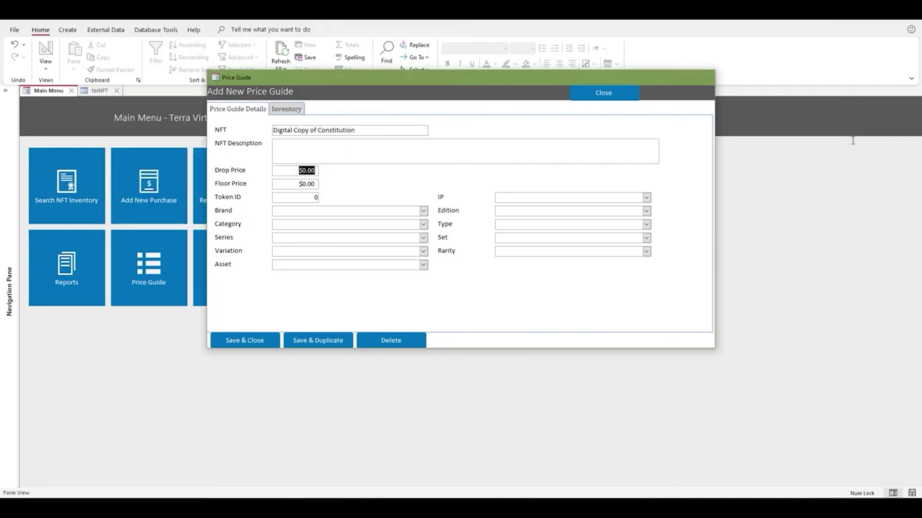
text(500)
key(Tab)
text(50)
key(Tab)
Set the brand to Dynamite Entertainment, category to Models, series to 2021 Series, variation to Purple and asset to 3D Animated.
click(423, 211)
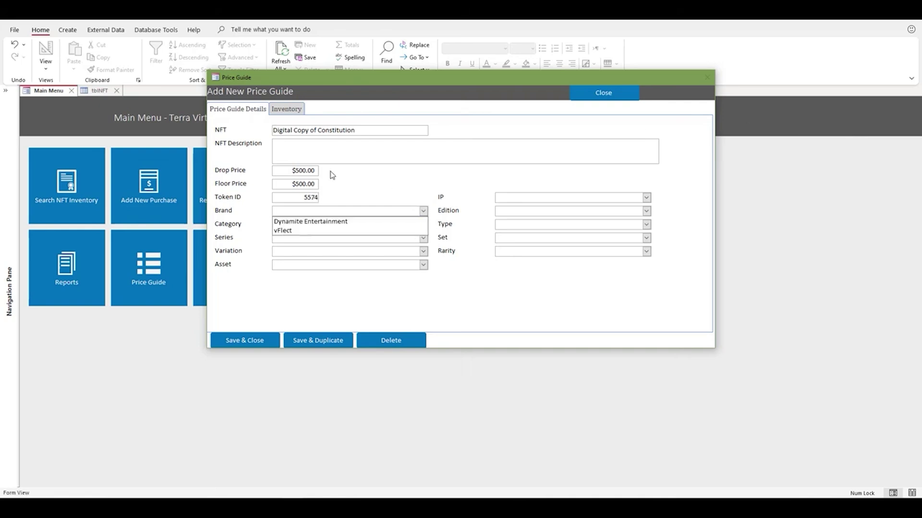
click(358, 222)
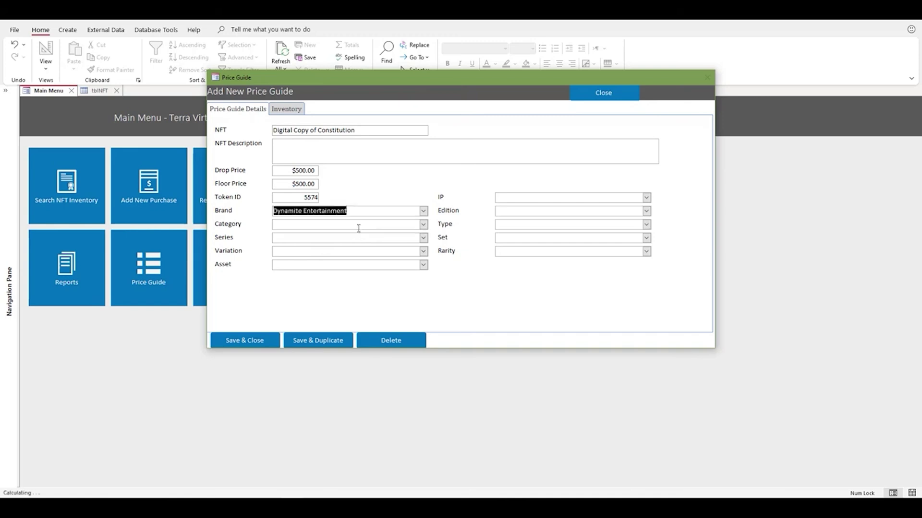
click(423, 224)
click(379, 235)
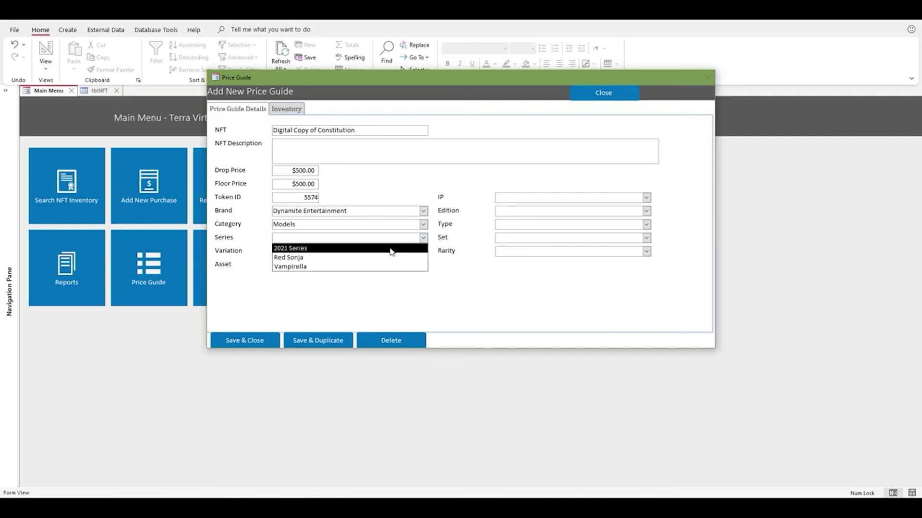
click(398, 248)
click(419, 250)
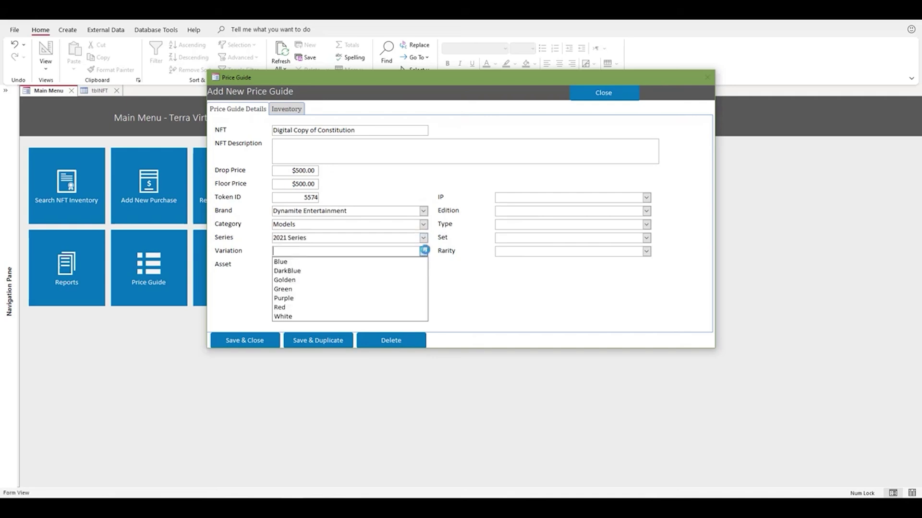
click(349, 296)
click(423, 265)
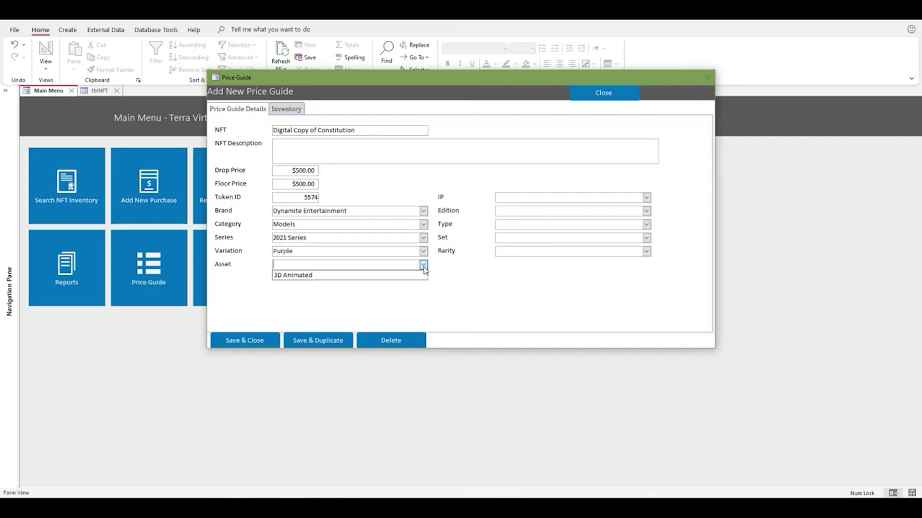
click(353, 276)
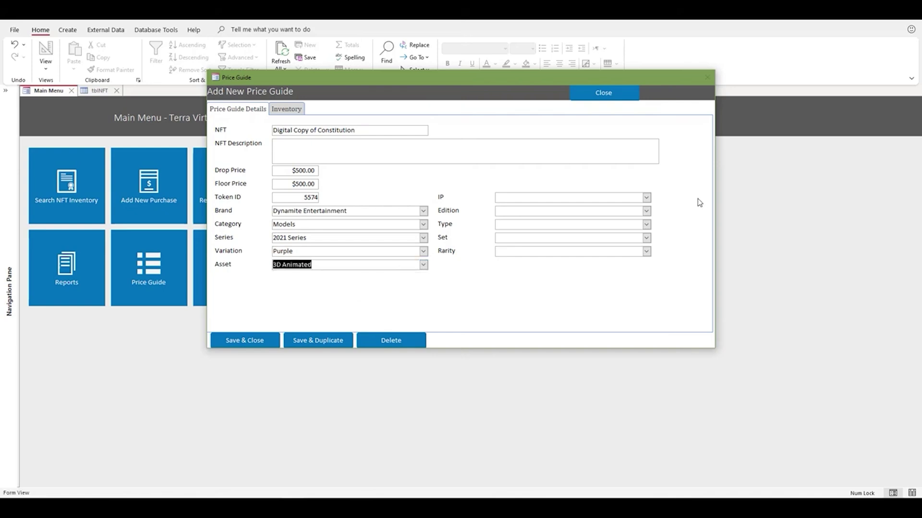
Set the entry's IP to Dynamite, edition to First Edition, type to Warrior and set to Fantasy-Action.
click(645, 197)
click(556, 209)
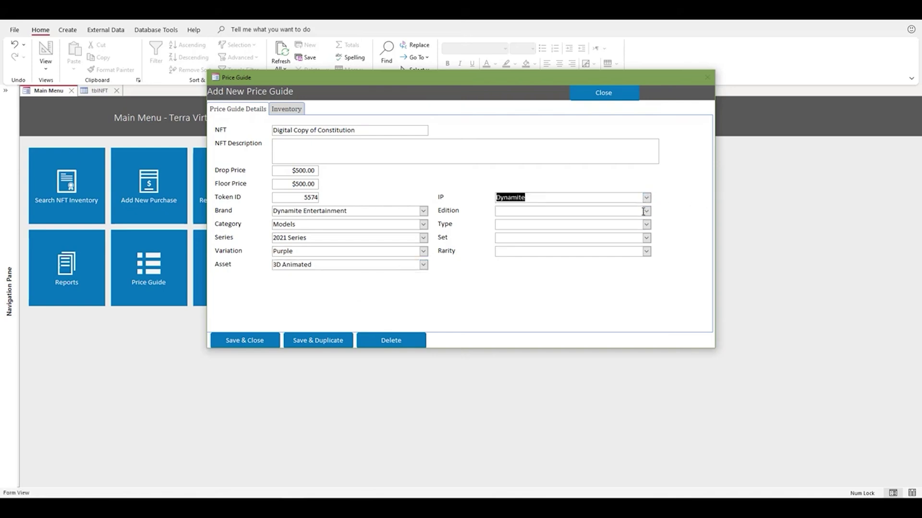
click(520, 232)
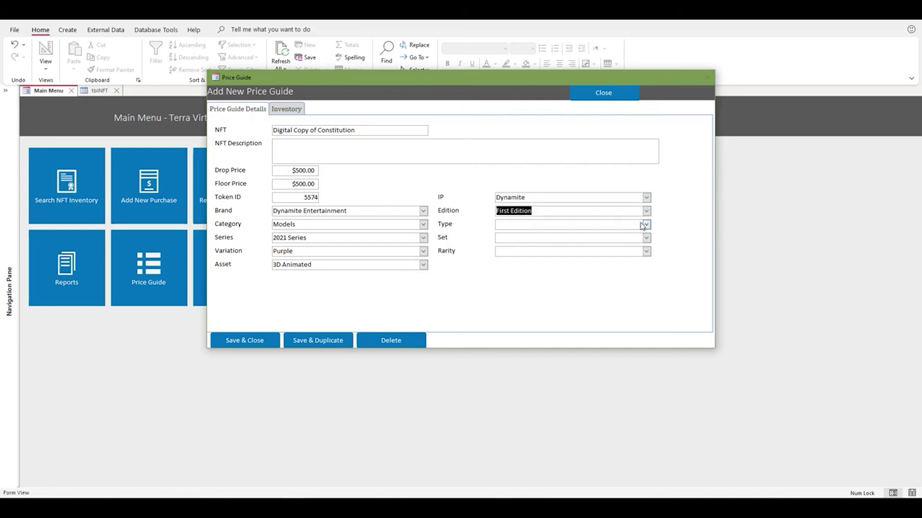
click(645, 224)
click(531, 236)
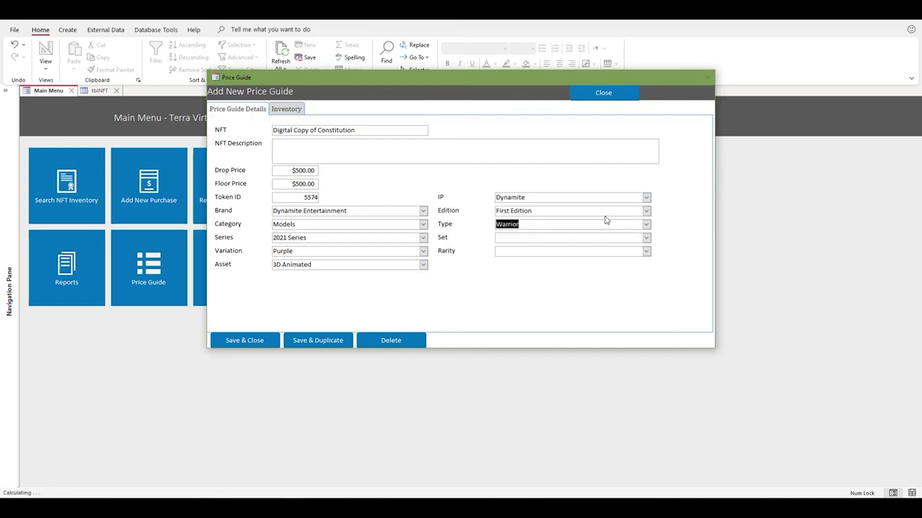
click(646, 238)
click(577, 249)
Set the rarity to Common, and save and close the new price guide entry.
click(646, 251)
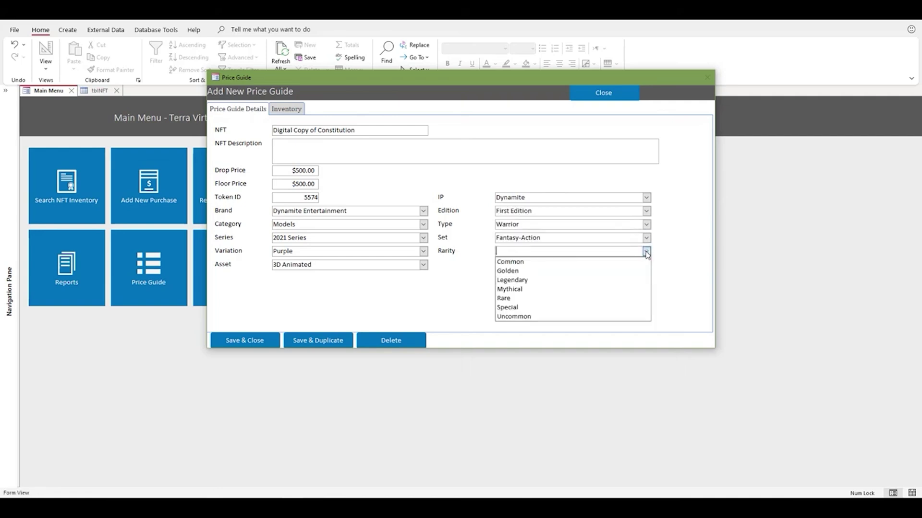
click(582, 262)
key(Tab)
click(245, 342)
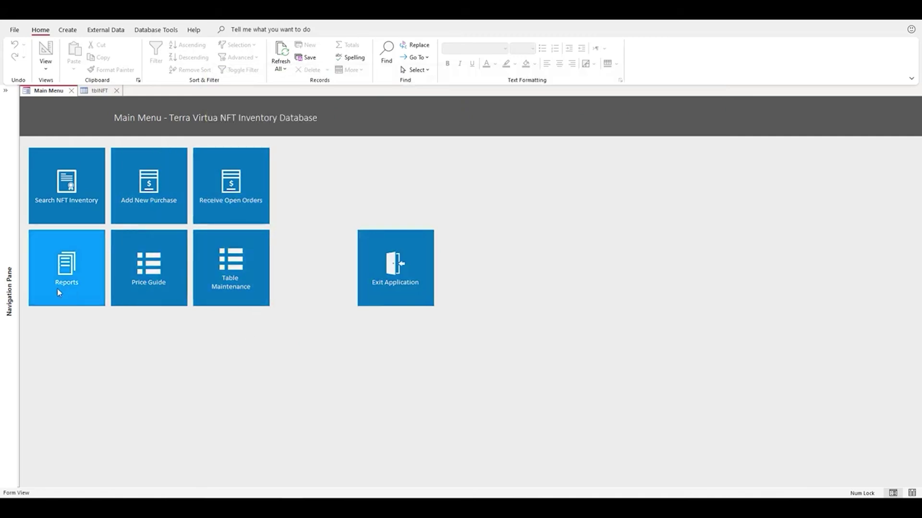
Reopen the price guide, rerun its search without criteria and enlarge the window to show the whole list.
click(171, 278)
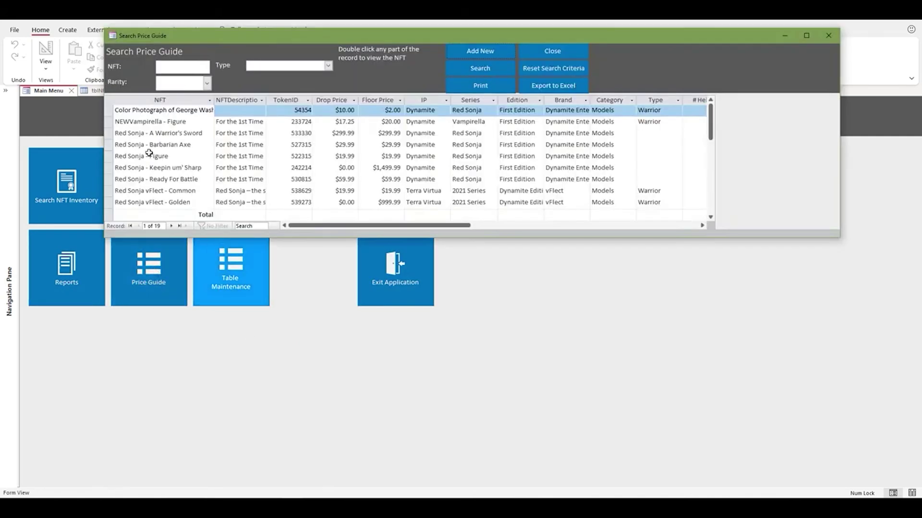
click(157, 122)
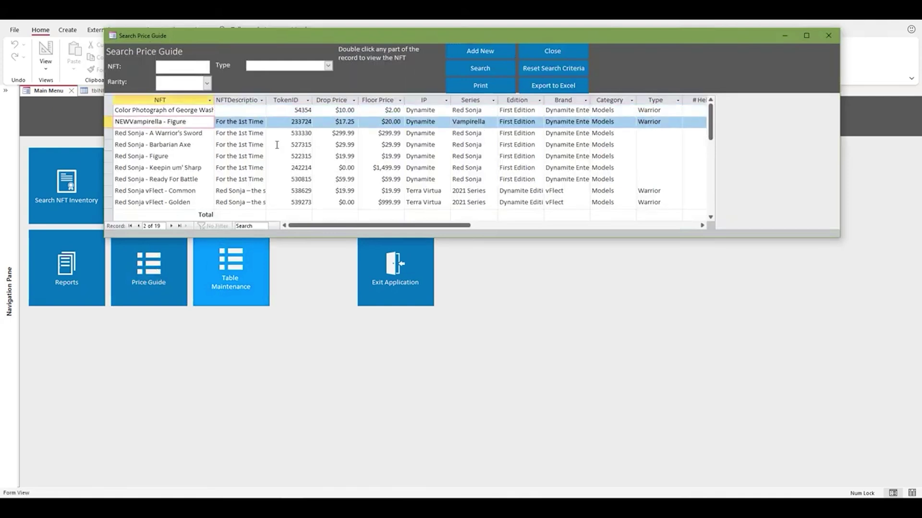
click(468, 67)
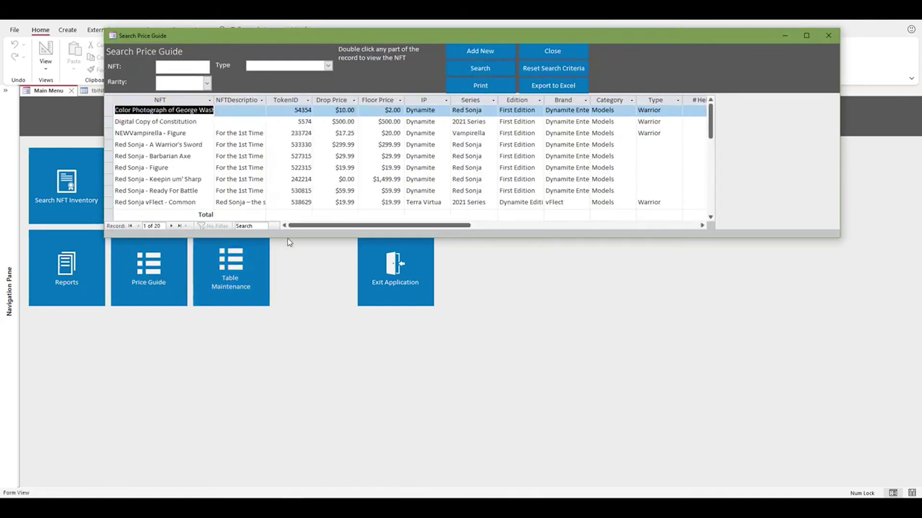
drag(287, 239, 288, 374)
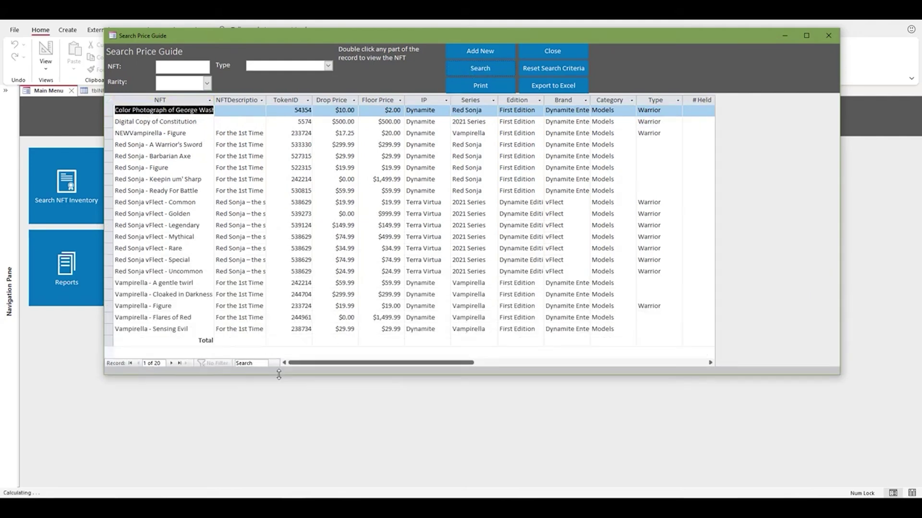
View the inventory of the Red Sonja vFlect - Legendary price guide record and close the price guide.
double_click(191, 225)
click(286, 109)
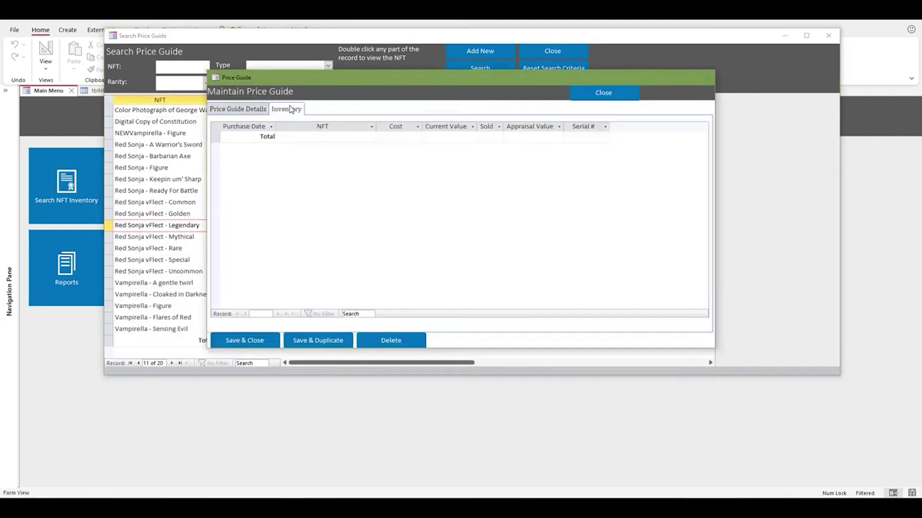
click(605, 94)
click(553, 51)
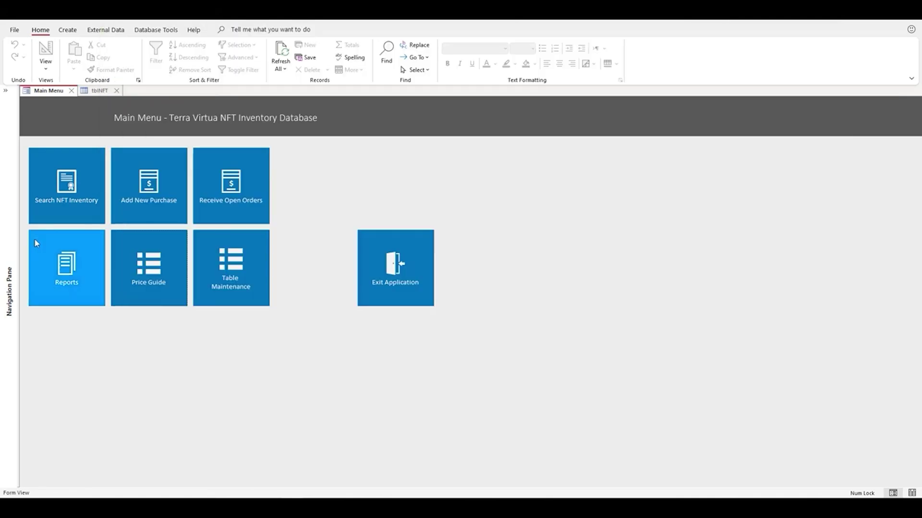
Run the Inventory On Hand report, review its preview and close it.
click(71, 289)
click(86, 140)
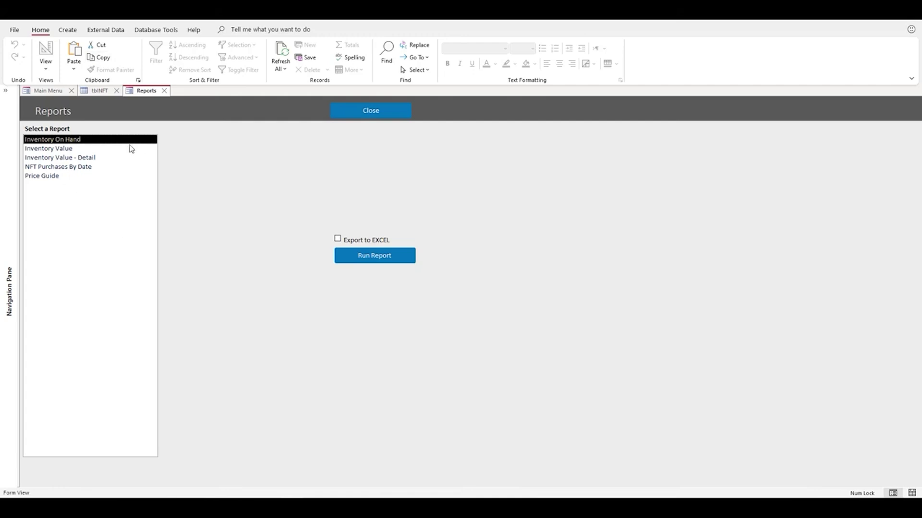
click(380, 253)
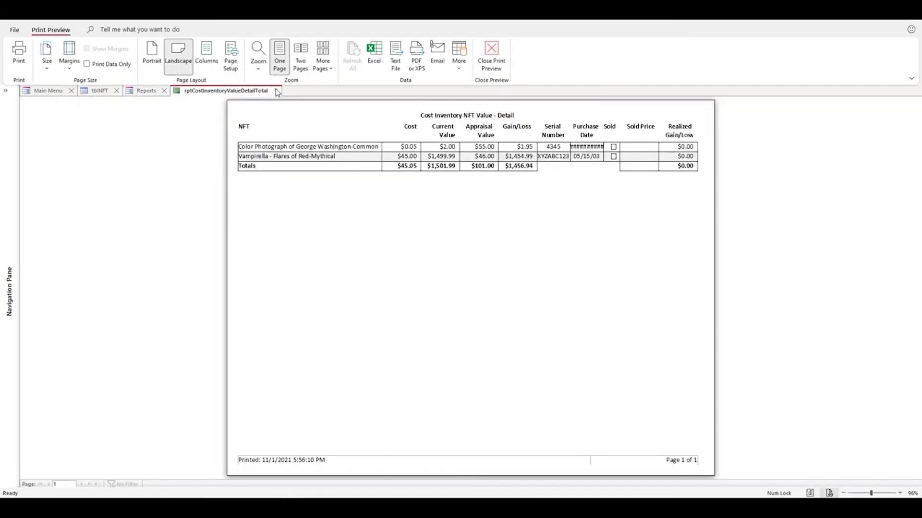
click(276, 90)
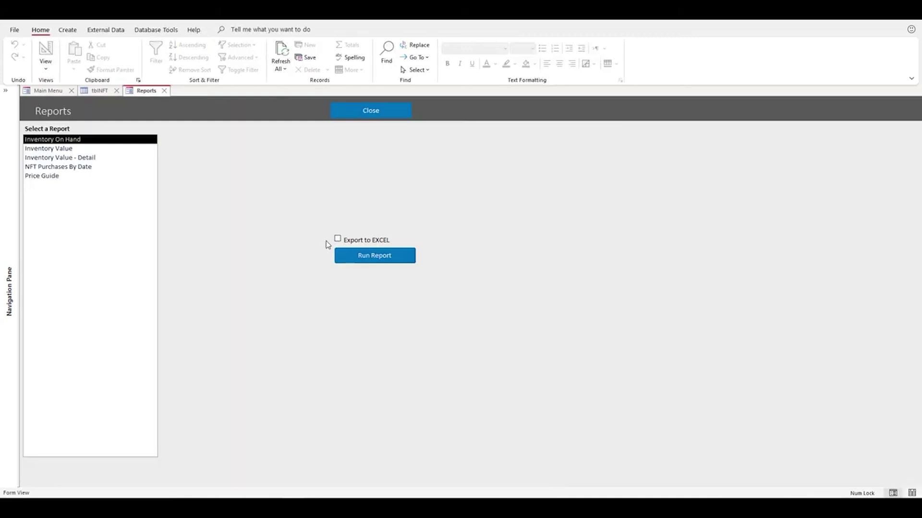
Run the Inventory Value report, examine its cost and value figures and close the preview.
click(75, 153)
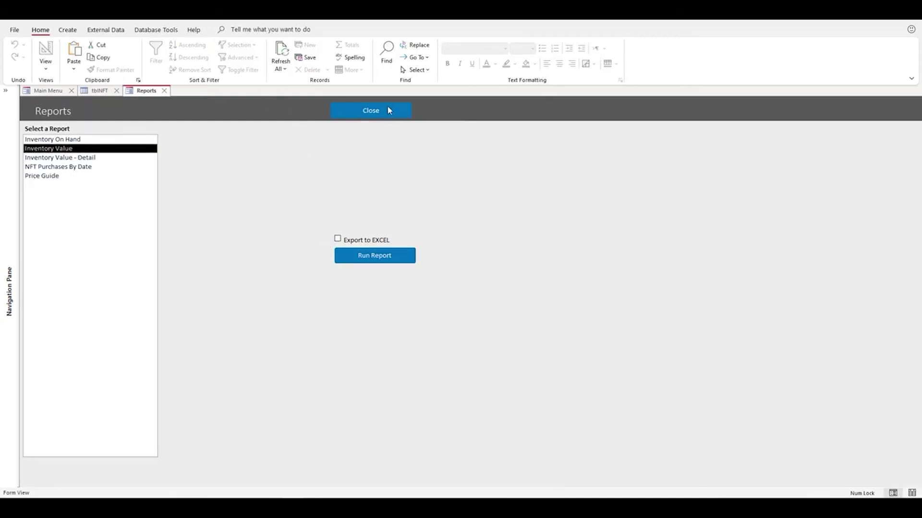
click(357, 256)
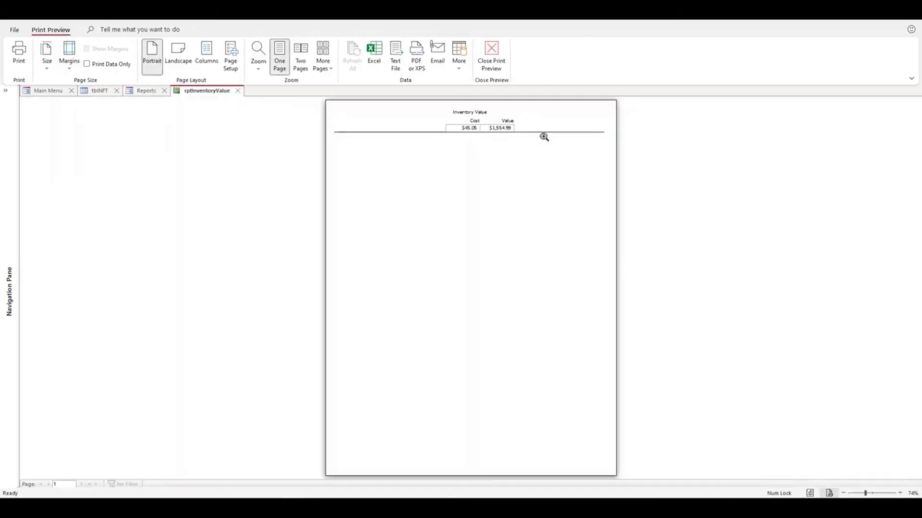
click(484, 158)
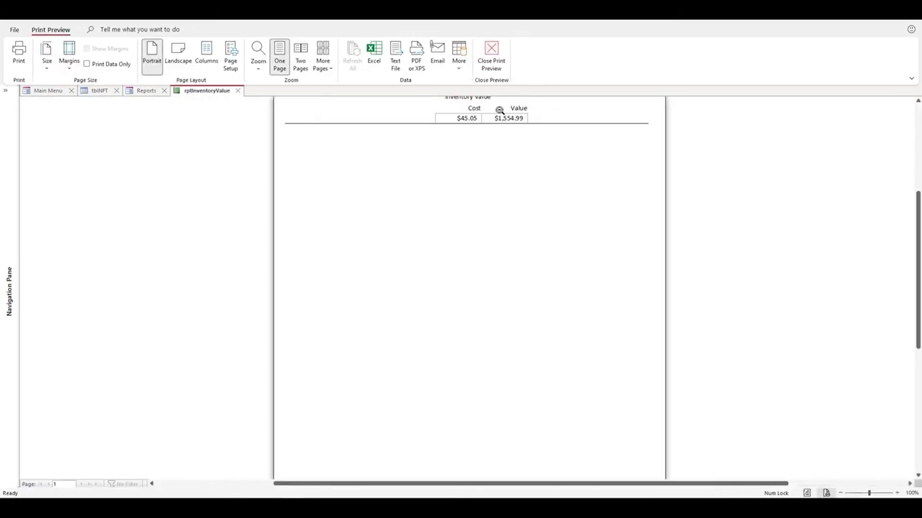
click(238, 90)
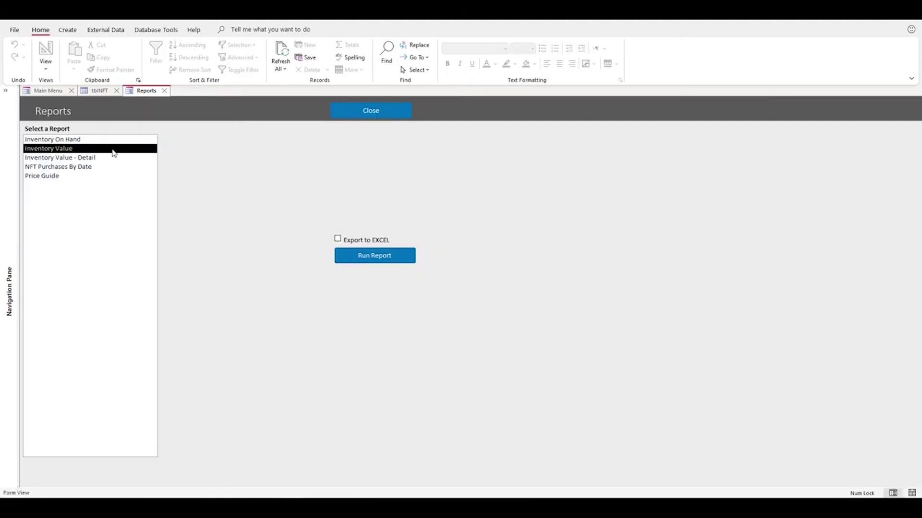
Run the Inventory Value - Detail report, review the per-NFT values and close the preview.
click(51, 158)
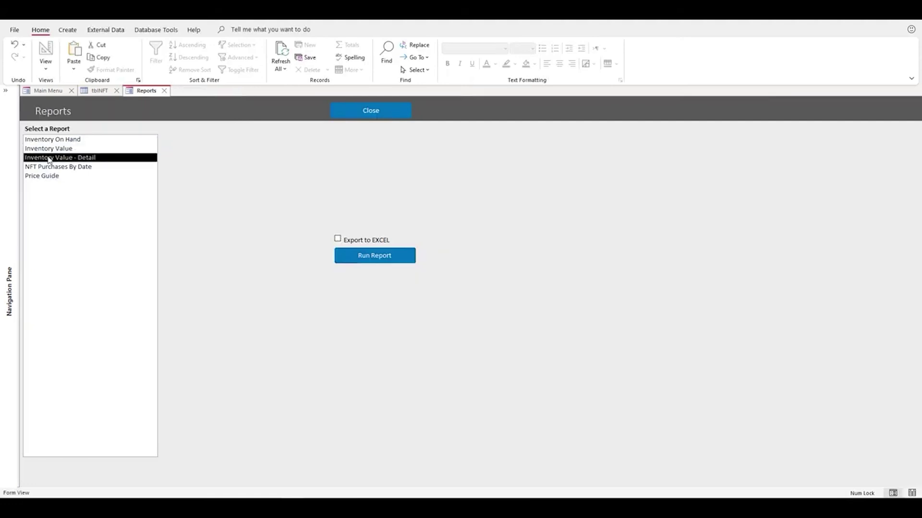
click(373, 259)
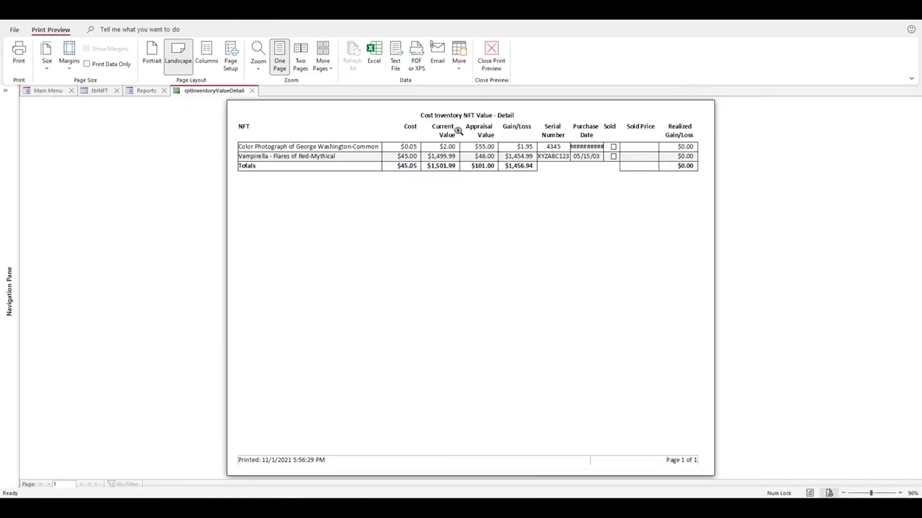
click(253, 92)
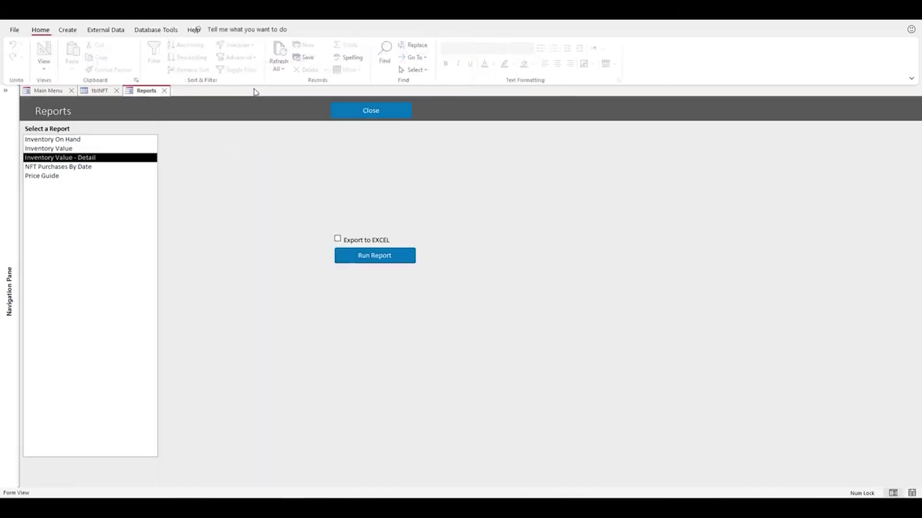
Run the NFT Purchases By Date report with start date 11/1/11 and an end date.
click(76, 167)
click(393, 144)
text(11/1/11)
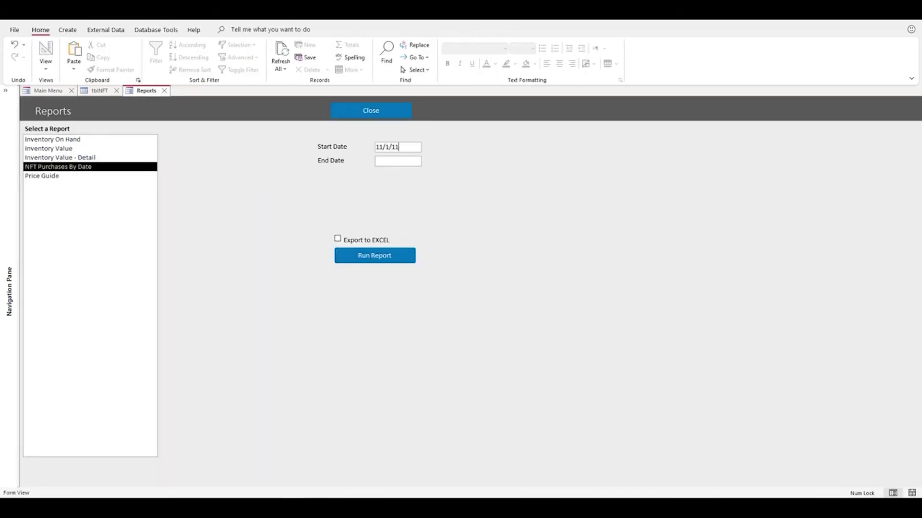
key(Tab)
text(11)
click(384, 252)
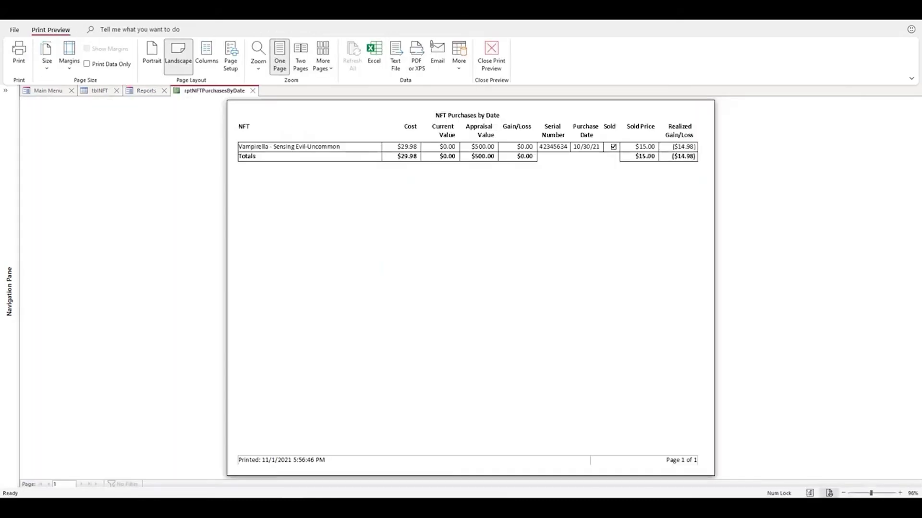
Close the NFT purchases preview, run the Price Guide report and close its preview after reviewing the drop and floor prices.
click(253, 91)
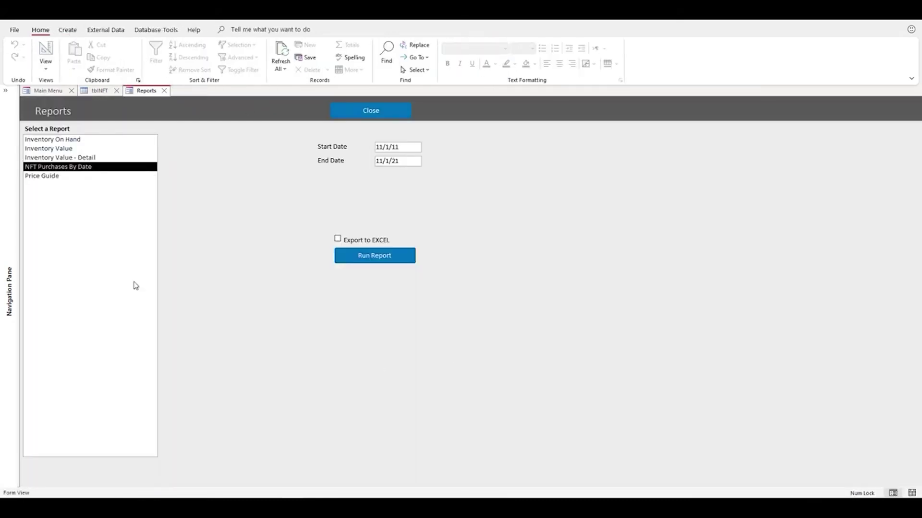
click(80, 178)
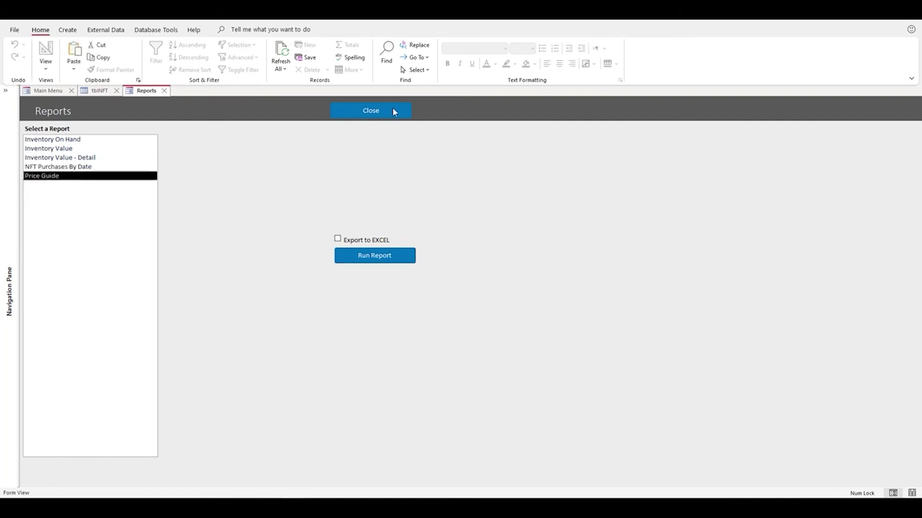
click(383, 257)
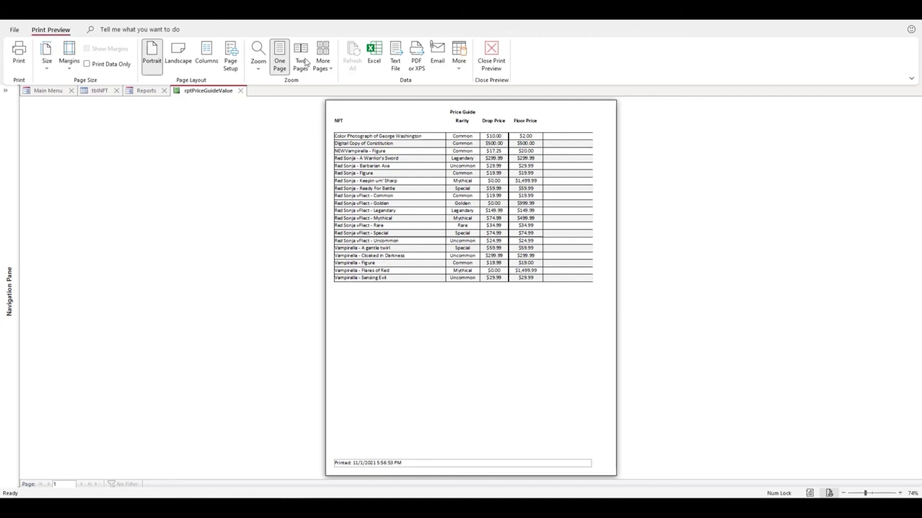
click(241, 91)
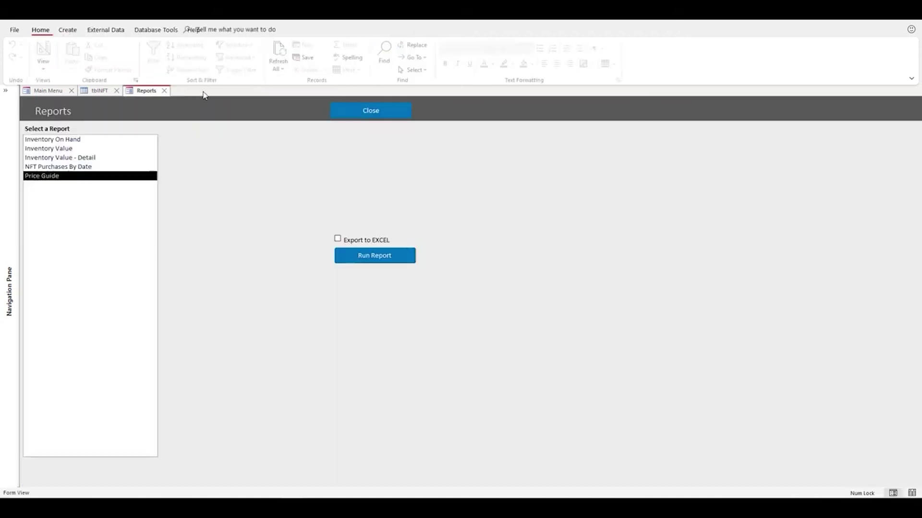
Close the Reports form and the tblNFT table, saving the table's layout changes.
click(164, 91)
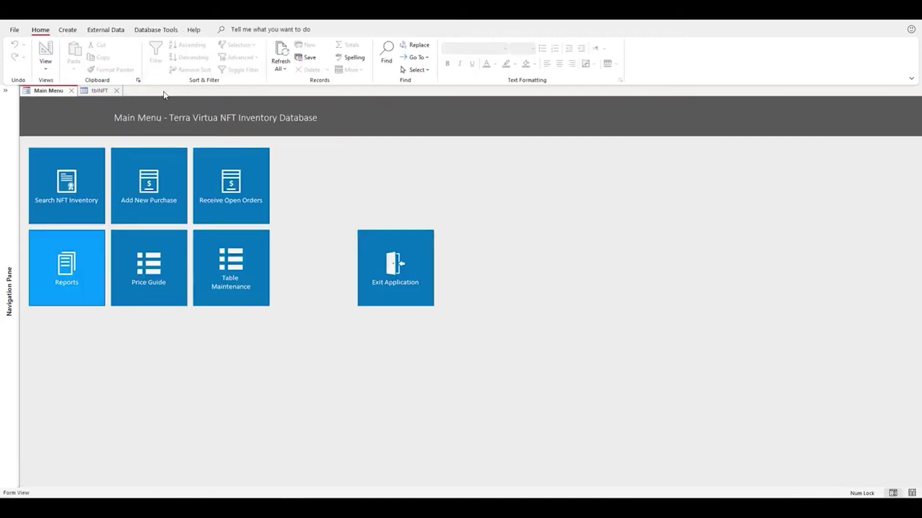
click(116, 92)
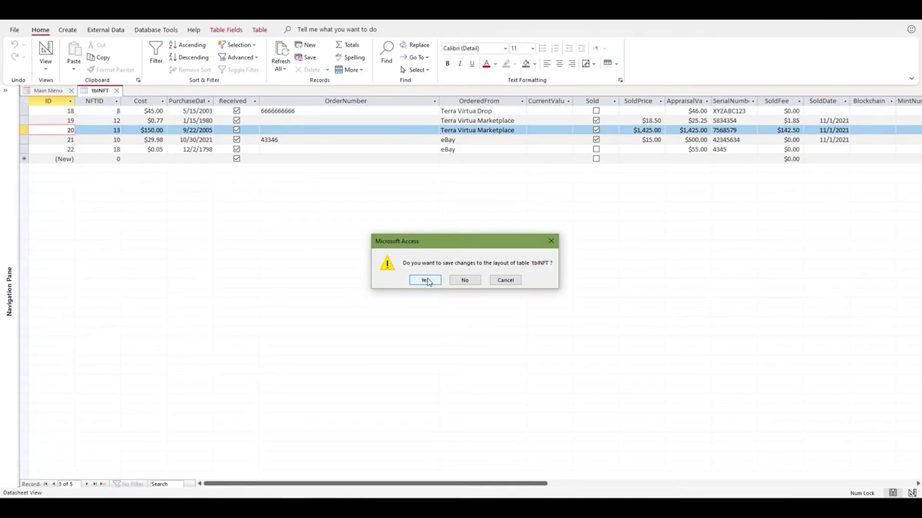
click(426, 281)
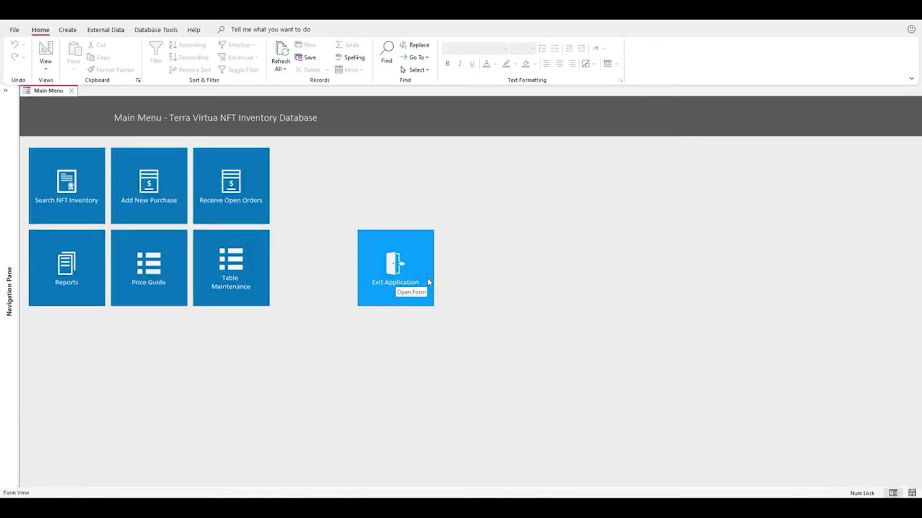